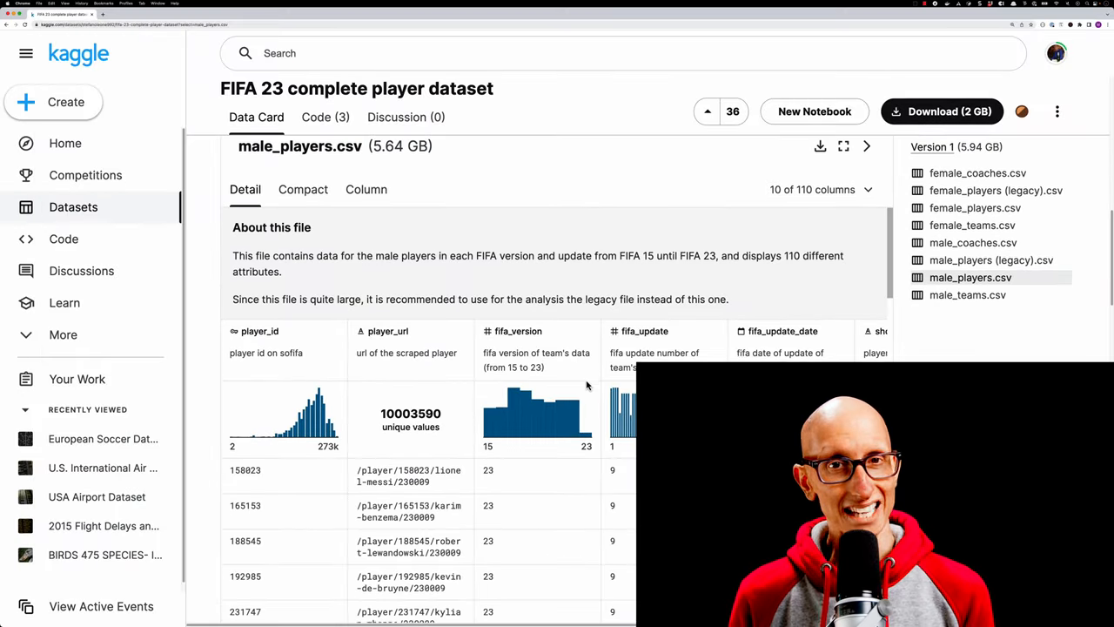
pyautogui.hscroll(5, 470, 563)
pyautogui.hscroll(5, 468, 564)
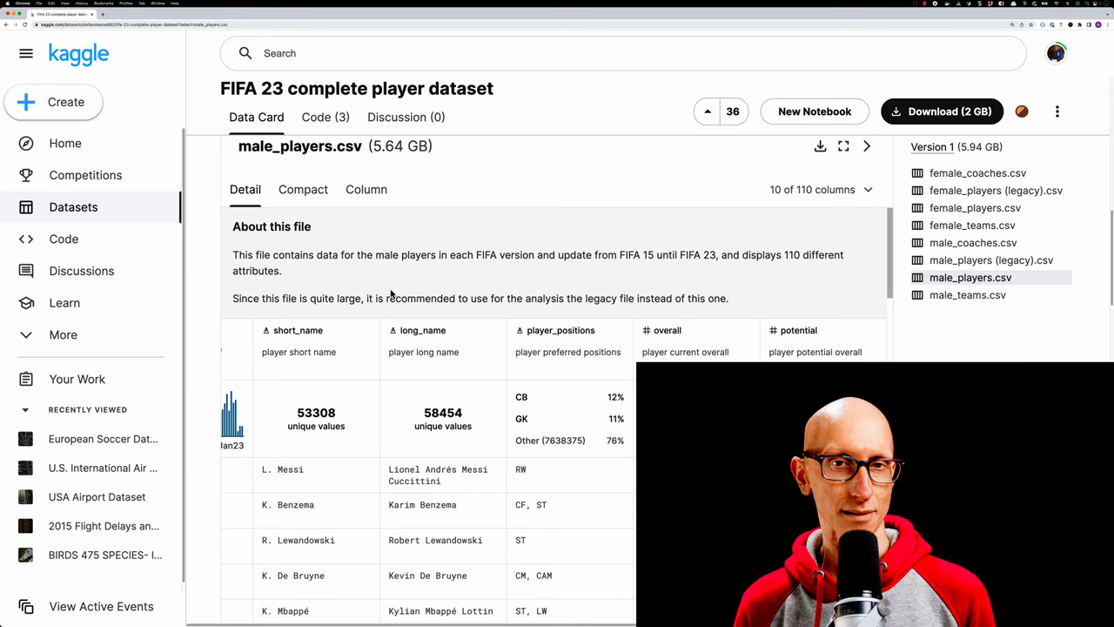
# Step: Switch the male_players.csv preview to Column statistics and expand the '10 of 110 columns' list
pyautogui.click(366, 189)
pyautogui.click(868, 188)
pyautogui.moveTo(858, 282); pyautogui.dragTo(868, 353)
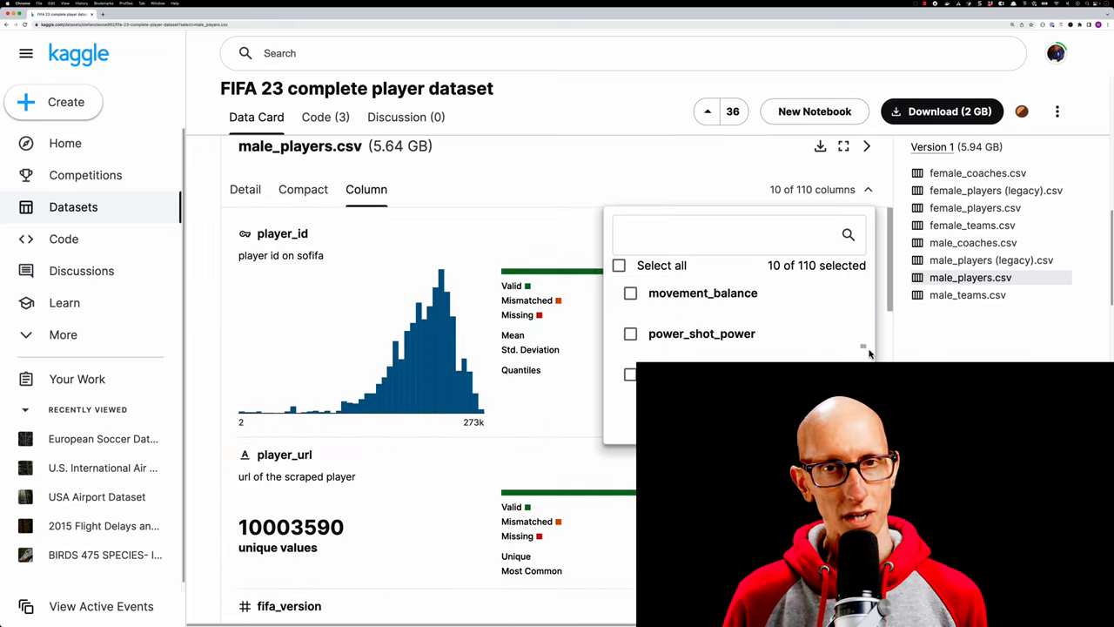
pyautogui.scroll(-10, 868, 352)
pyautogui.scroll(-10, 557, 392)
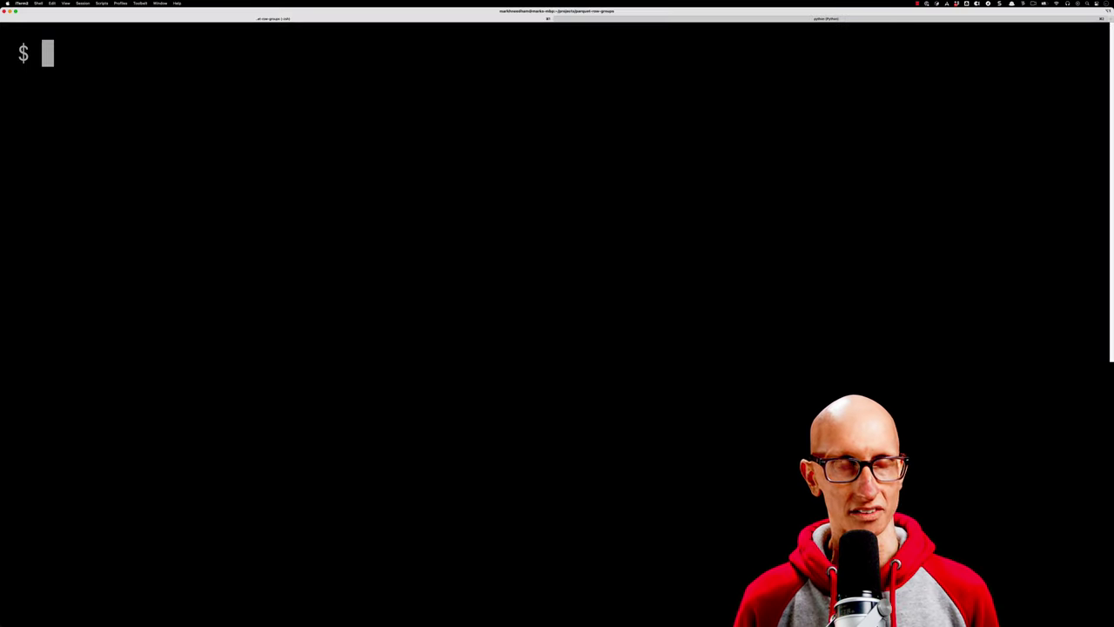
pyautogui.write('pqrs head --r')
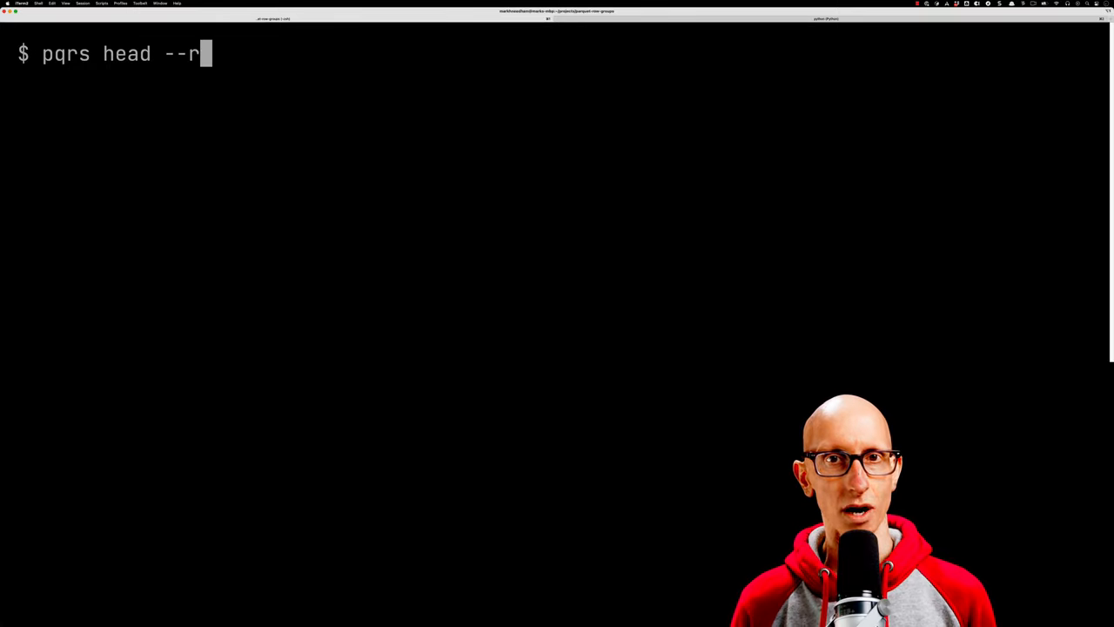
pyautogui.write('ecords 1 data/male_pla')
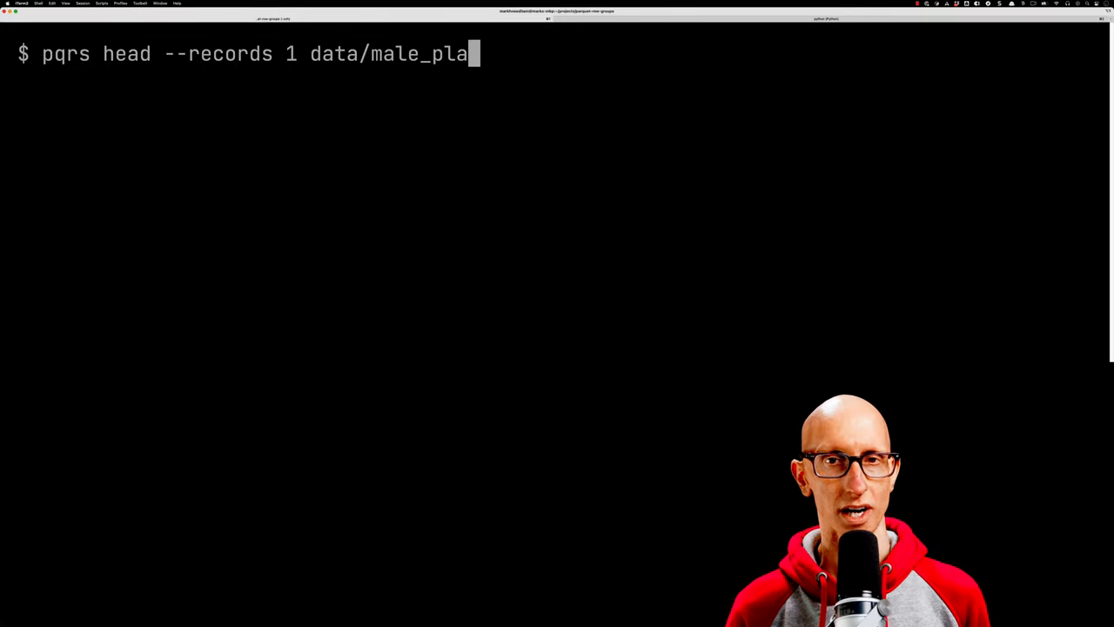
pyautogui.write('yers_duck_1m.parquet ')
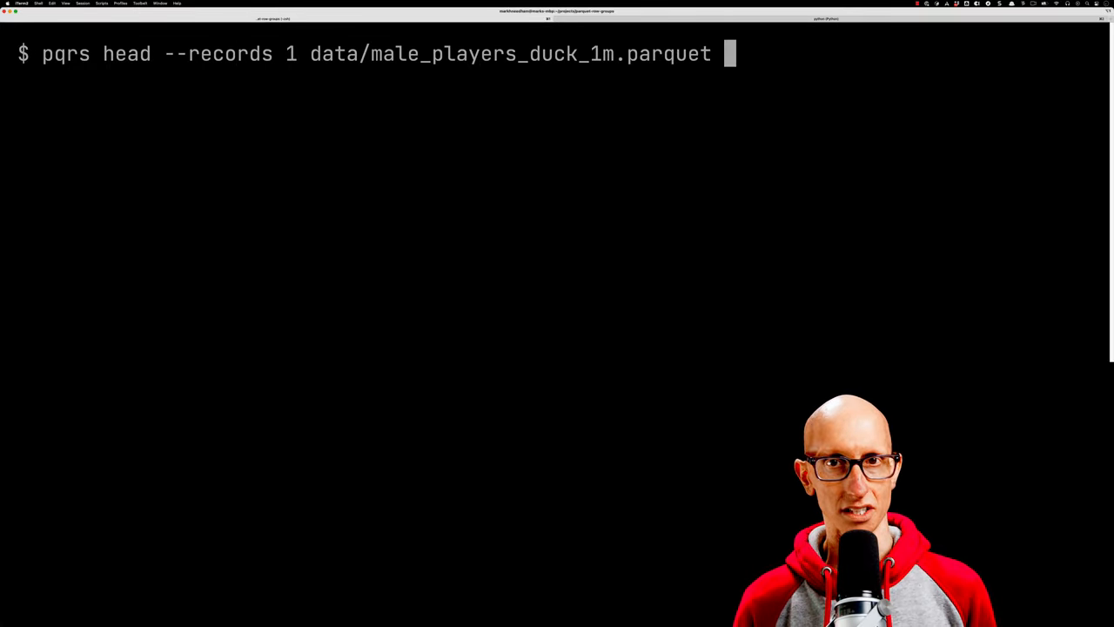
pyautogui.write('--json | jq -c')
# Step: Run pqrs head --records 1 on data/male_players_duck_1m.parquet piped to jq -c
pyautogui.press('Return')
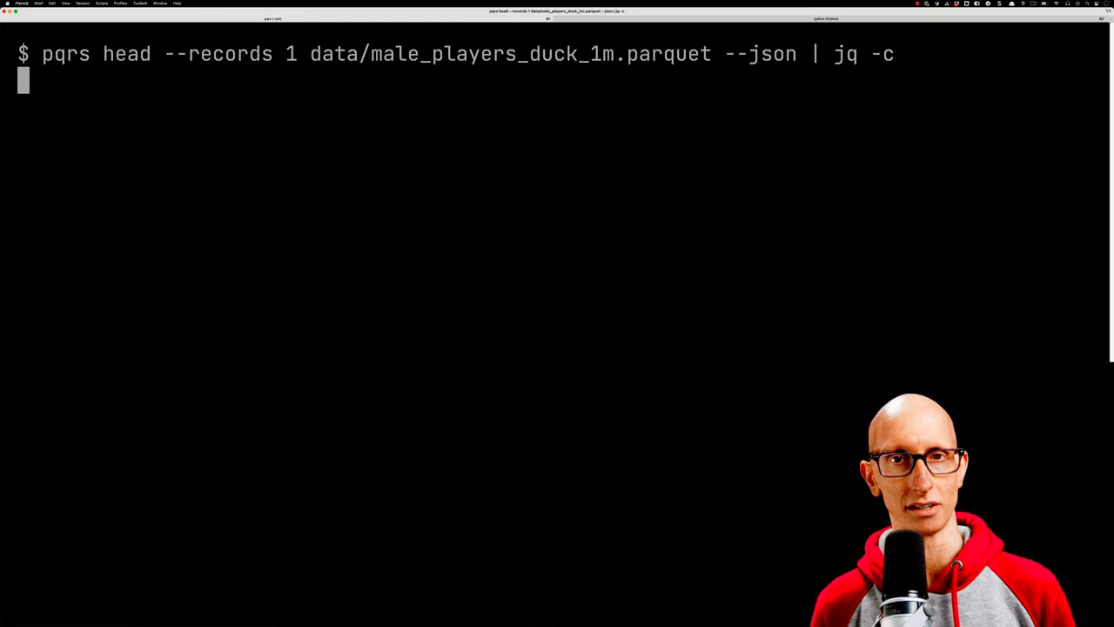
pyautogui.scroll(1, 557, 314)
pyautogui.scroll(2, 557, 313)
pyautogui.scroll(2, 557, 313)
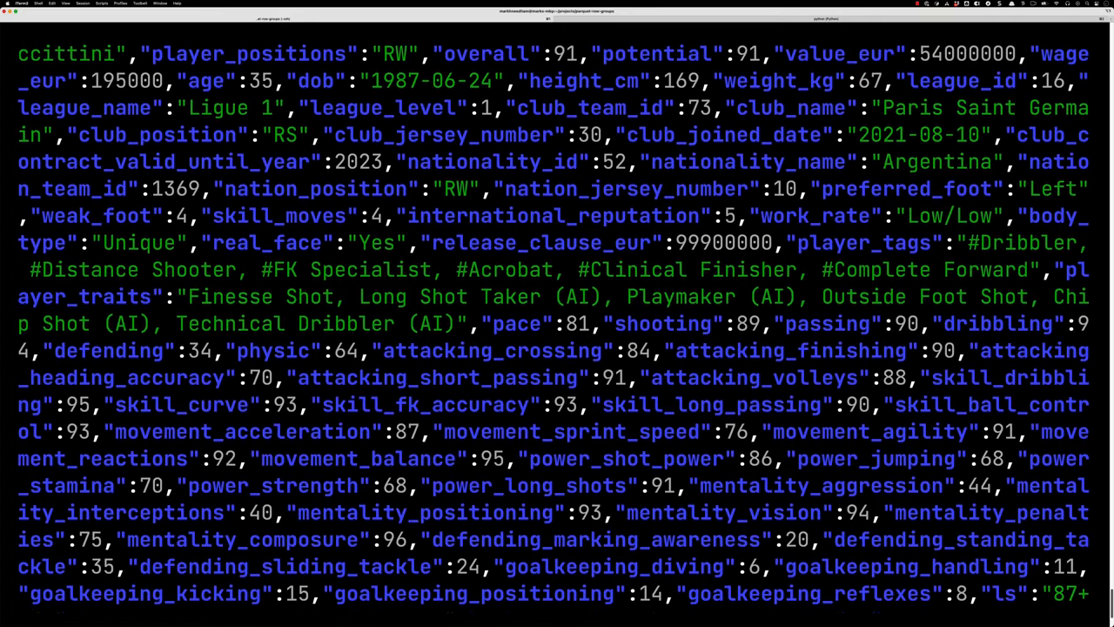
pyautogui.scroll(2, 557, 314)
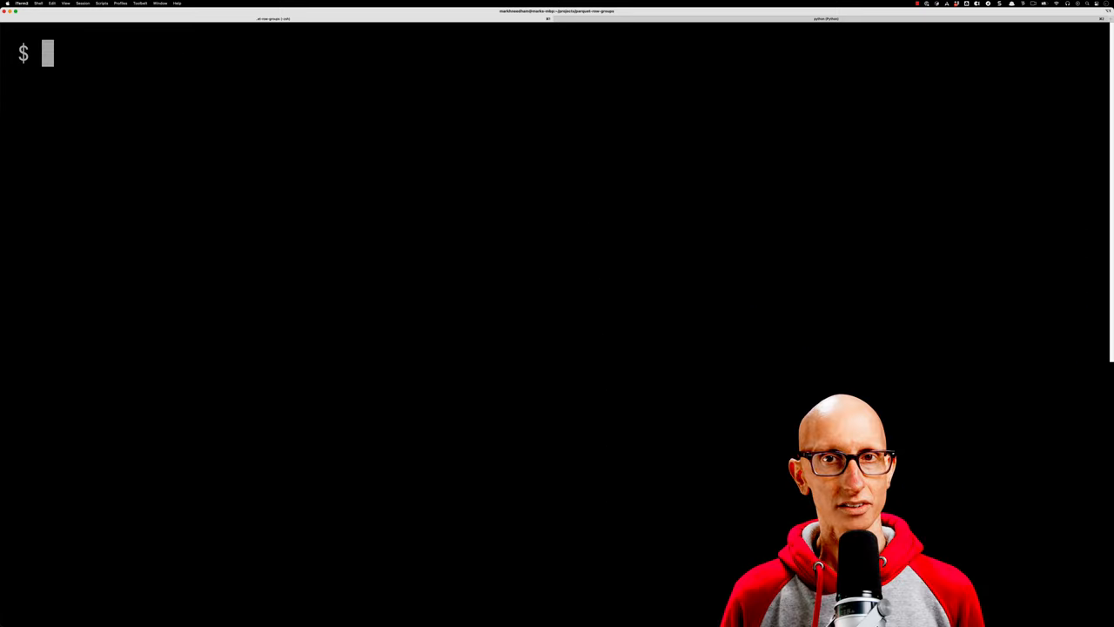
pyautogui.write('import p')
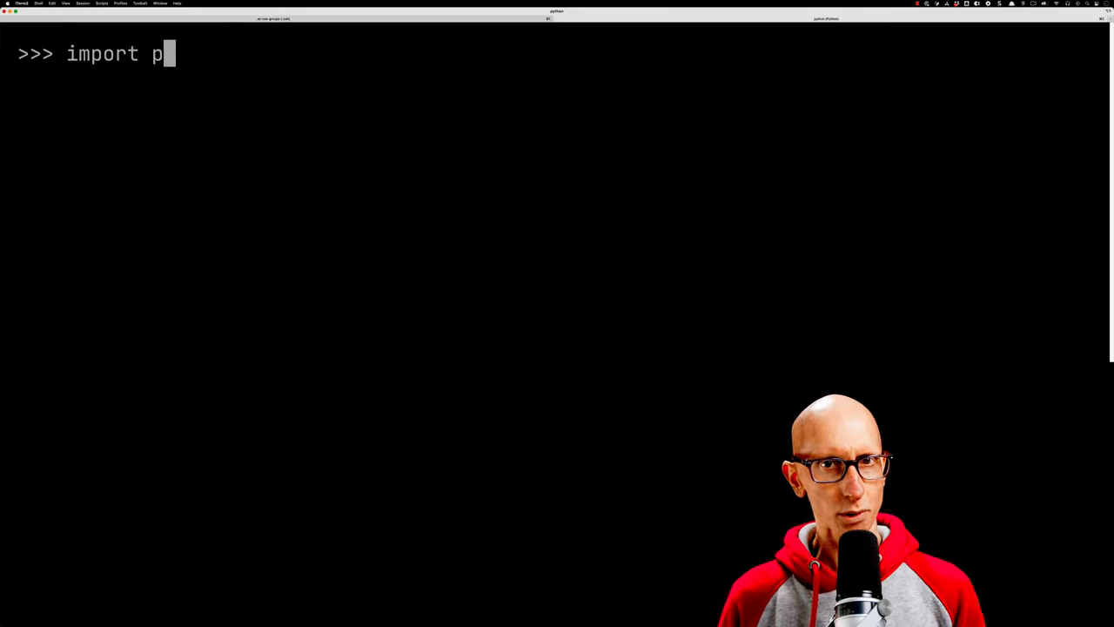
pyautogui.write('andas as pd')
# Step: Import pandas as pd and Timer from contexttimer in the Python REPL
pyautogui.press('Return')
pyautogui.write('from context')
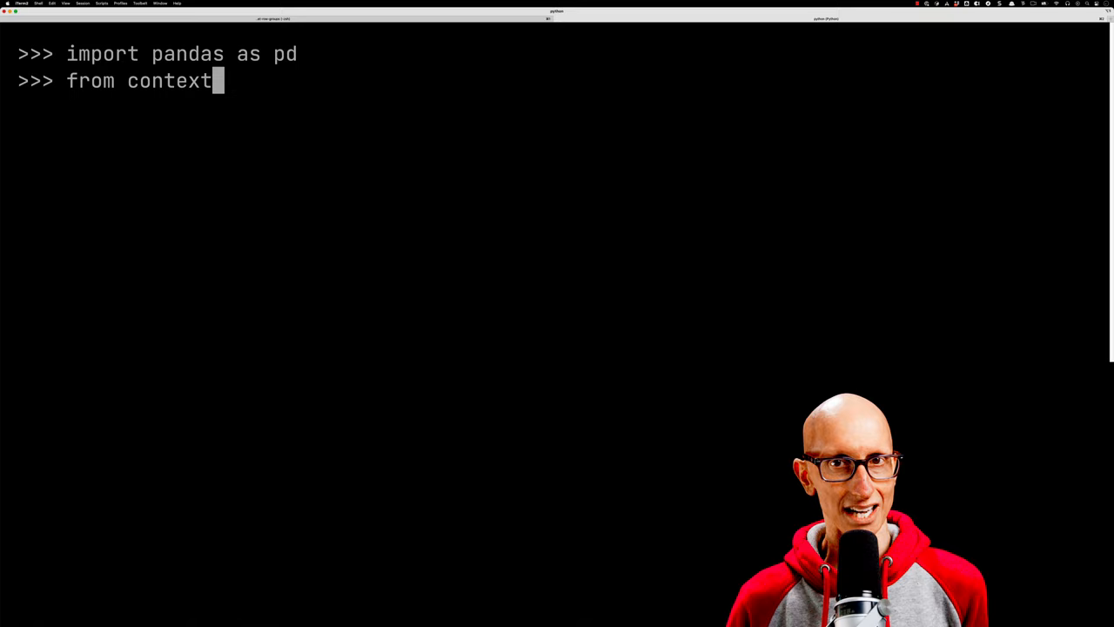
pyautogui.write('timer import Timer')
pyautogui.press('Return')
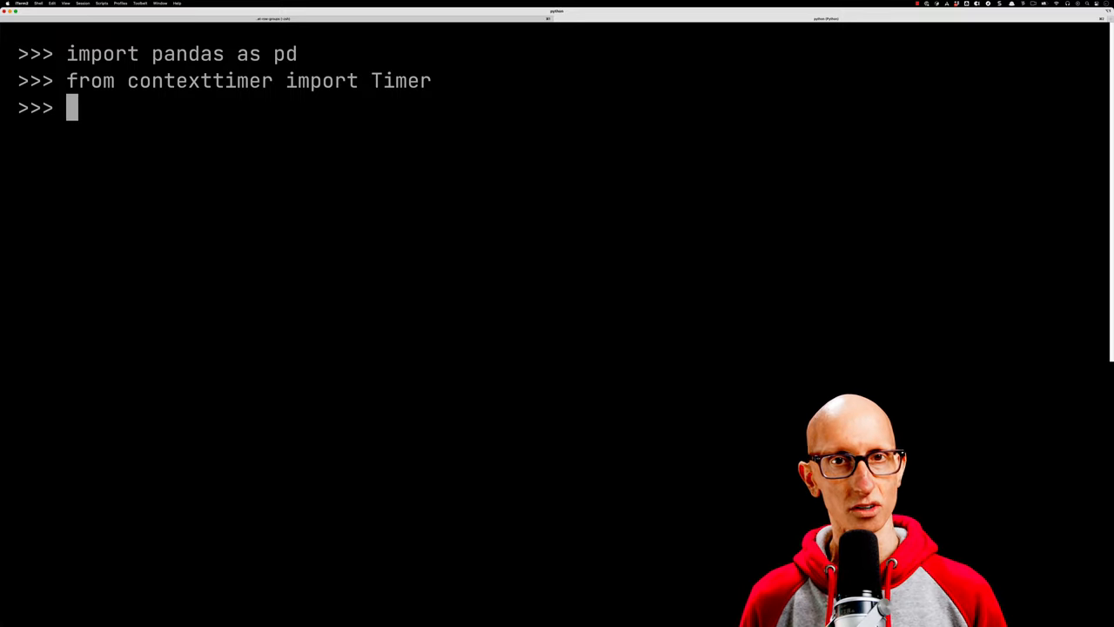
# Step: Time pd.read_parquet on the full male players file, about 8.5 seconds elapsed
pyautogui.hotkey('ctrl', 'l')
pyautogui.write('with Timer() as t:')
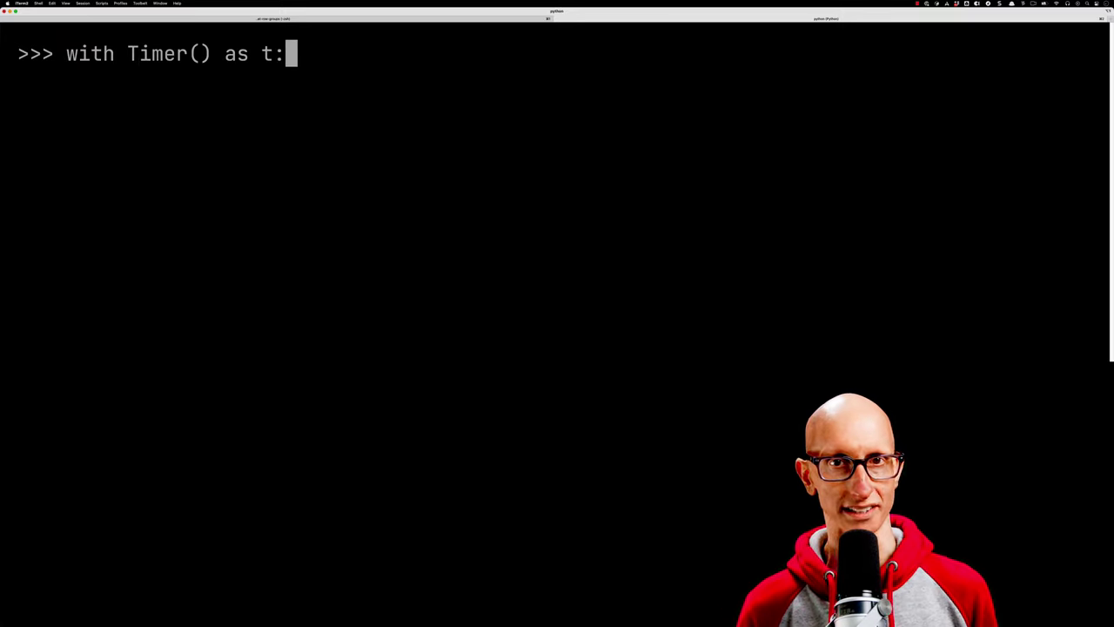
pyautogui.press('Return')
pyautogui.write('all_df = pd')
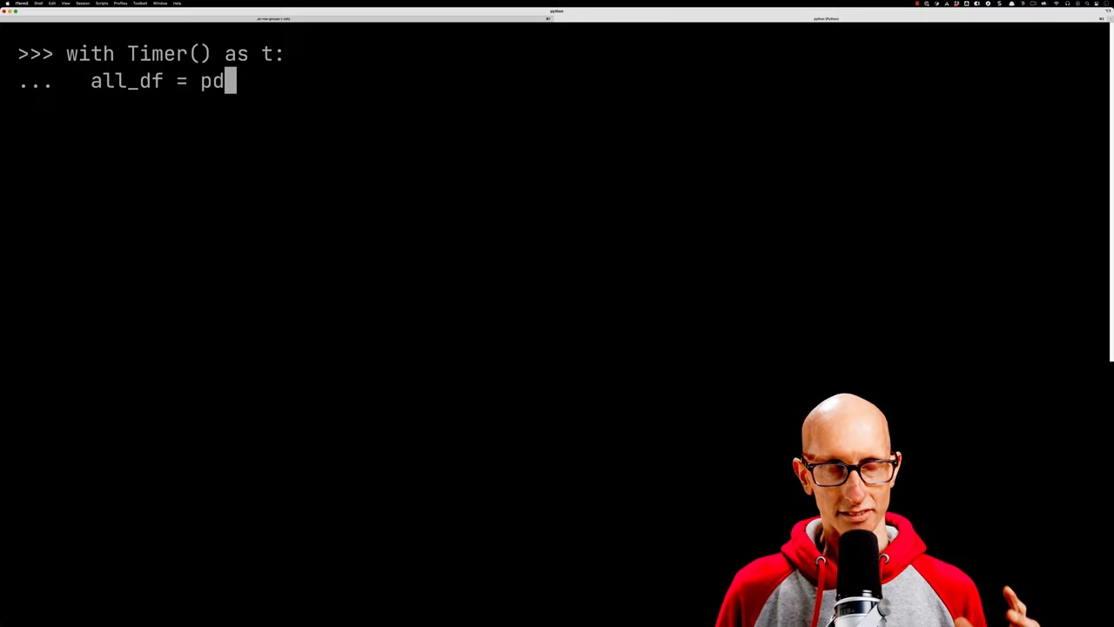
pyautogui.write(".read_parquet('data/mal")
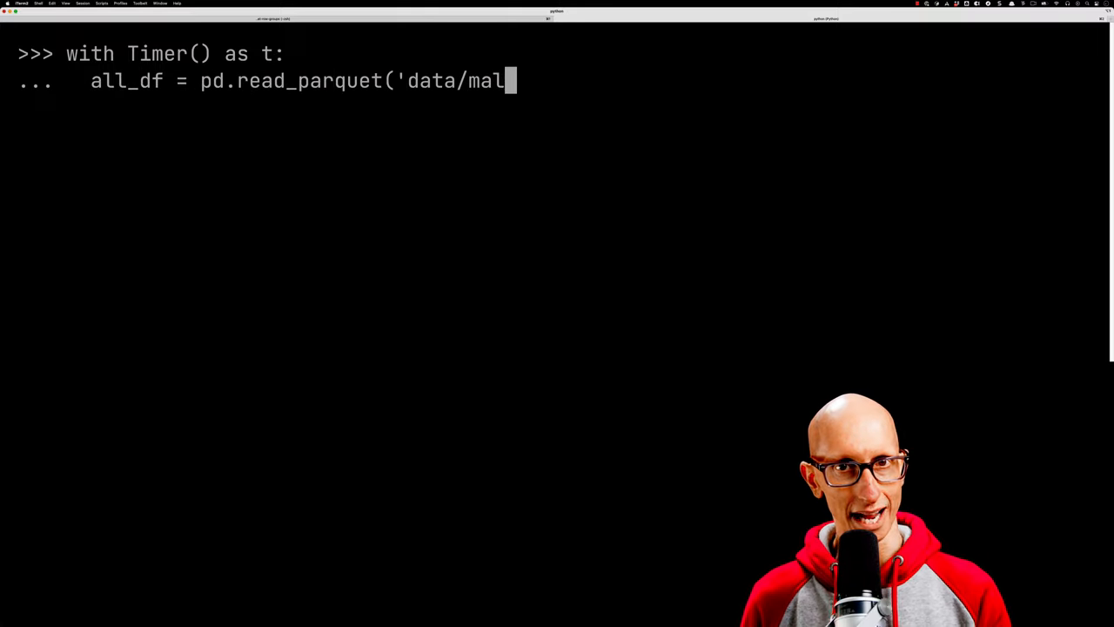
pyautogui.write('e_players_duck_1m.parq')
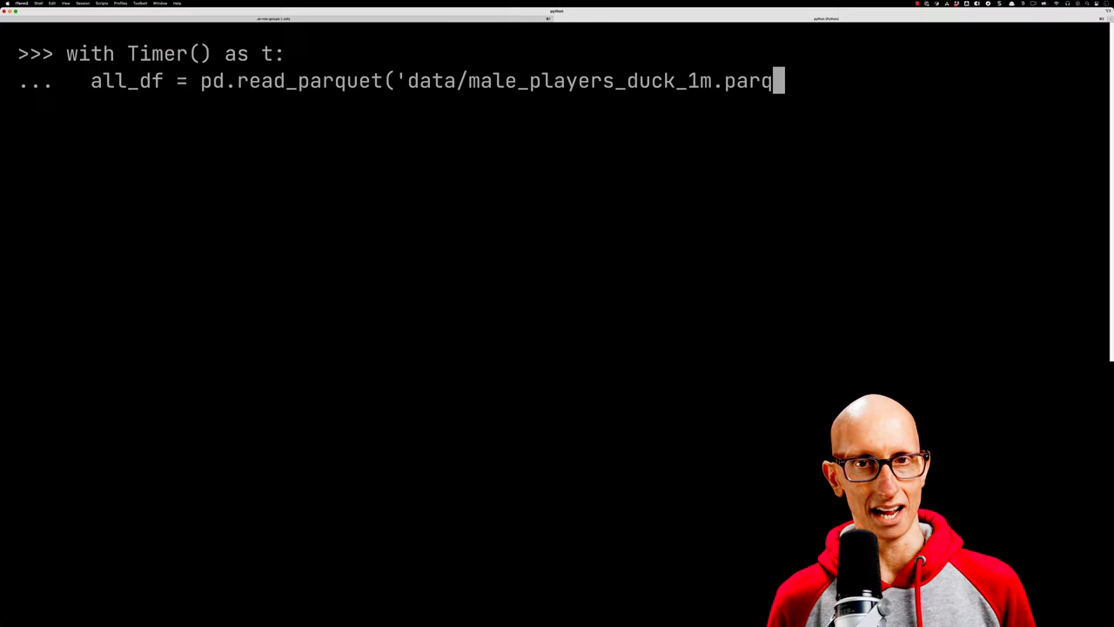
pyautogui.write("uet')")
pyautogui.press('Return')
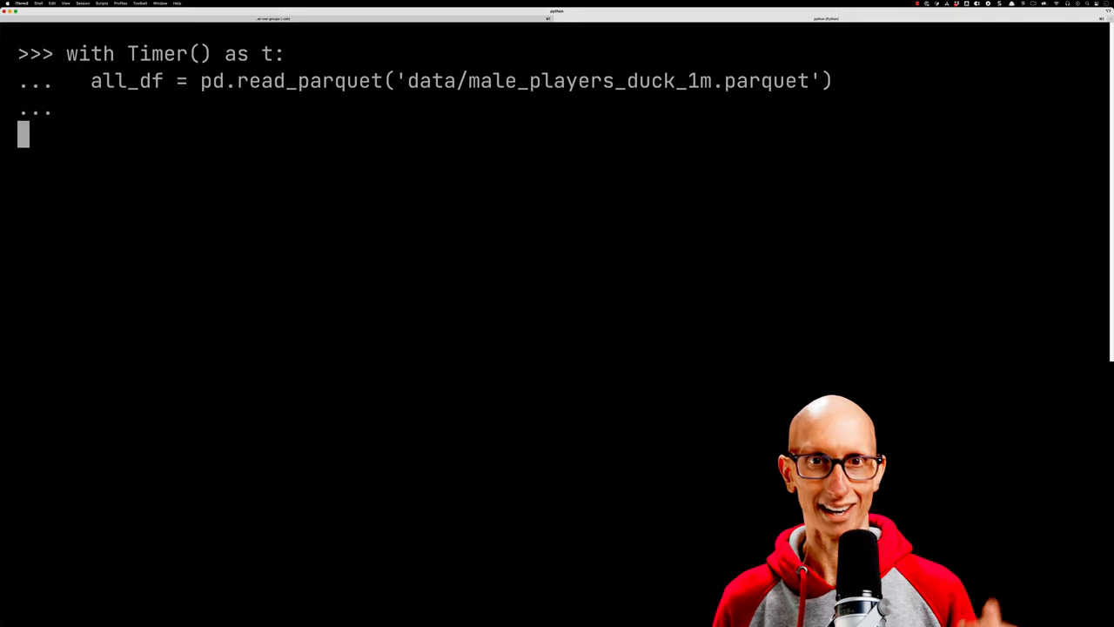
pyautogui.write('print(f"Ti')
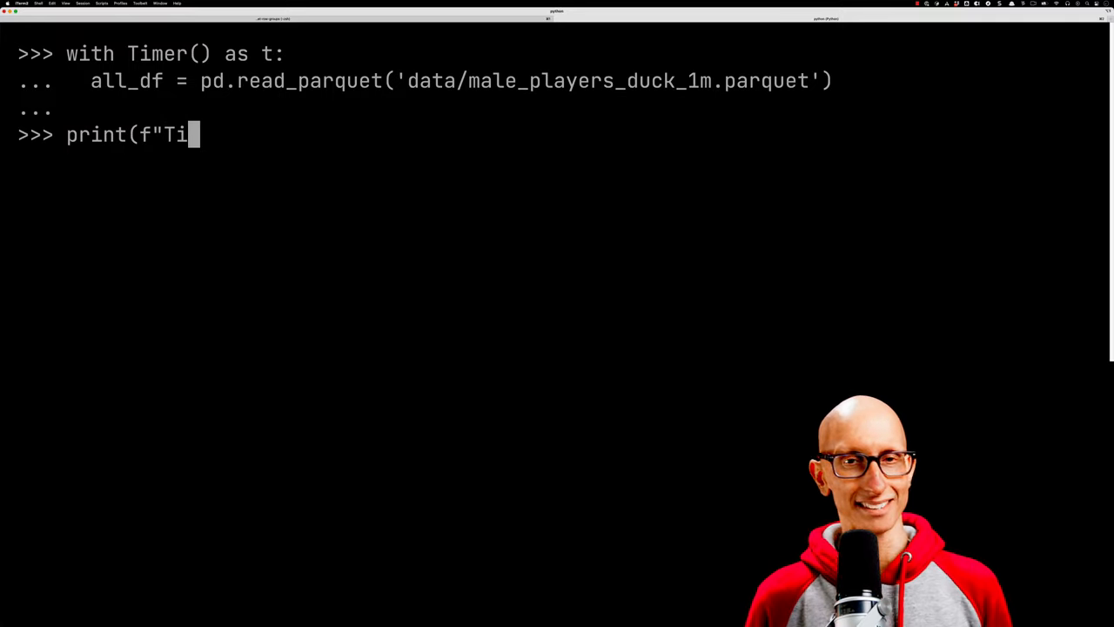
pyautogui.write('me elapsed: {t.elapsed}")')
pyautogui.press('Return')
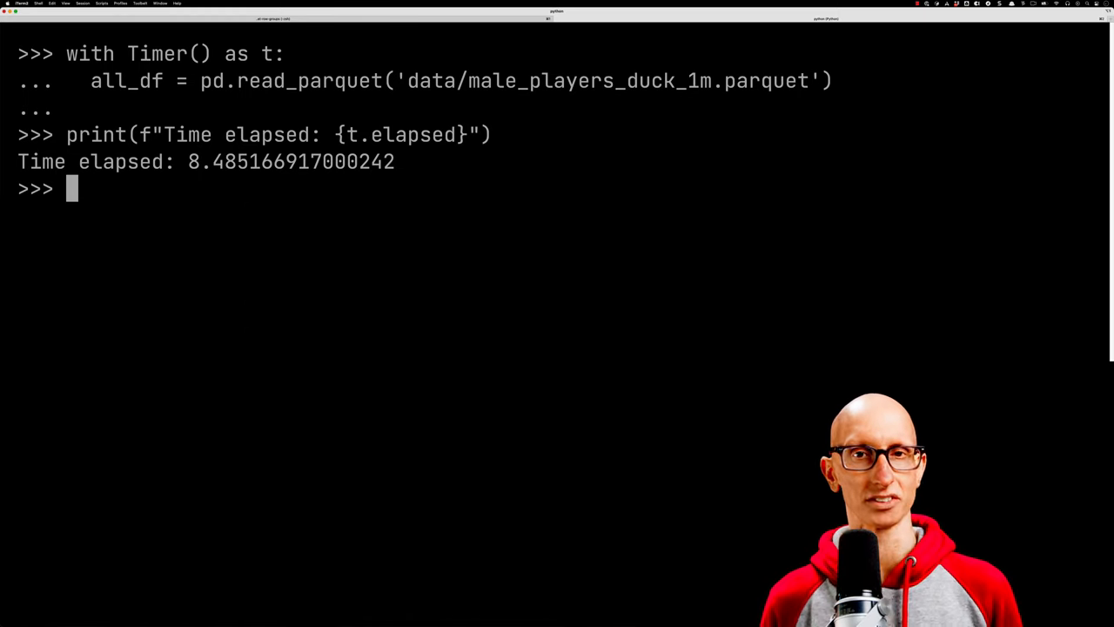
pyautogui.write('print(all_df[all_df["value')
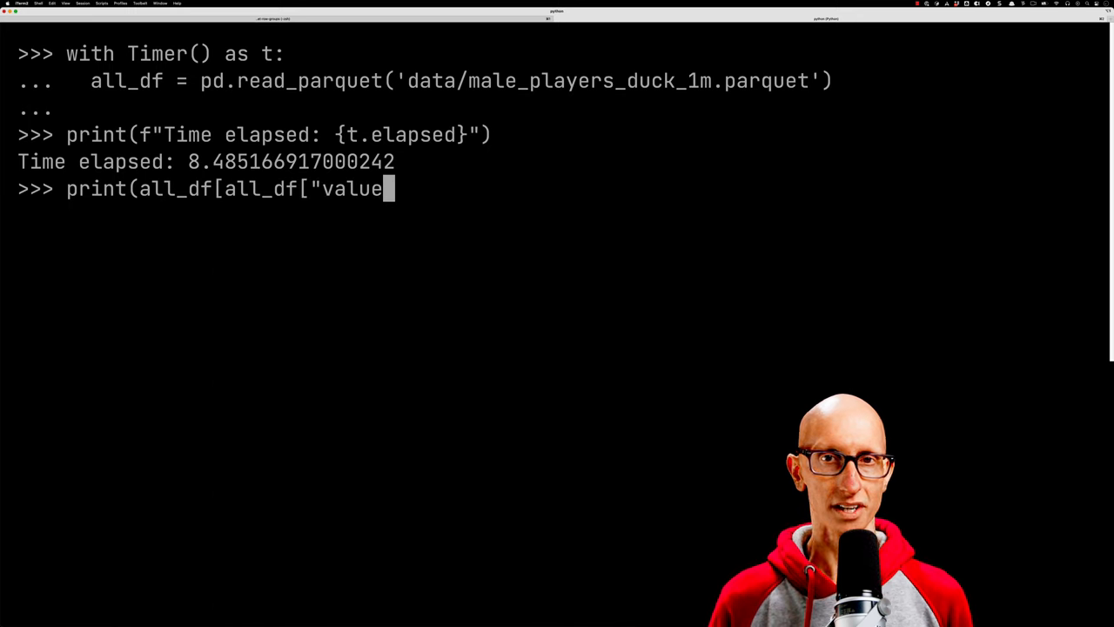
pyautogui.write('_eur"] > 125000000].value_eur.cou')
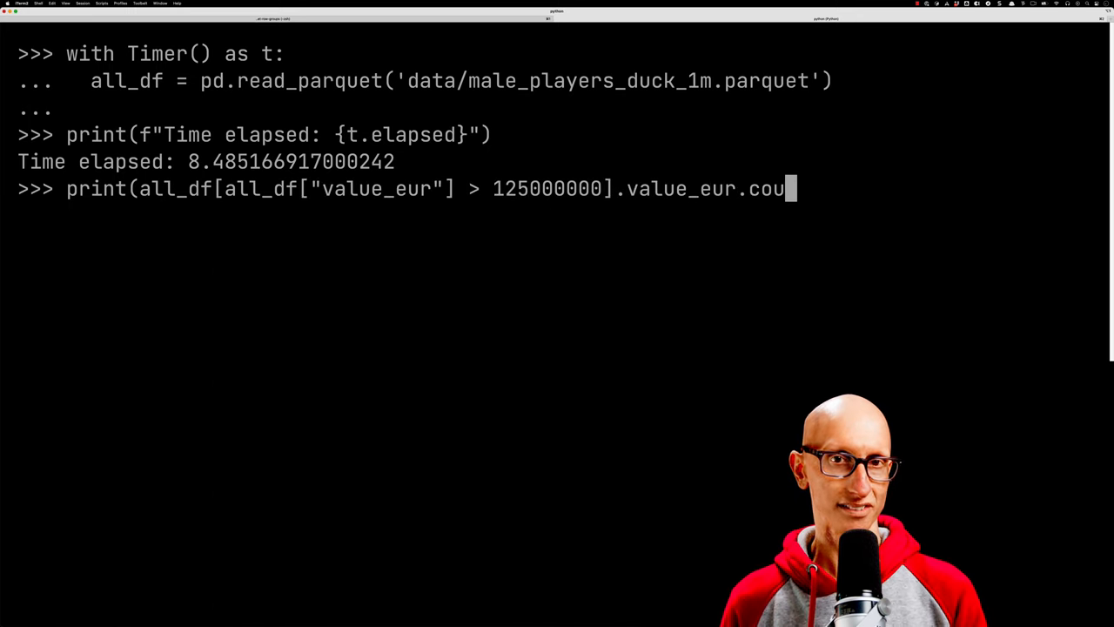
pyautogui.write('nt())')
# Step: Count players with value_eur above 125,000,000, giving 515
pyautogui.press('Return')
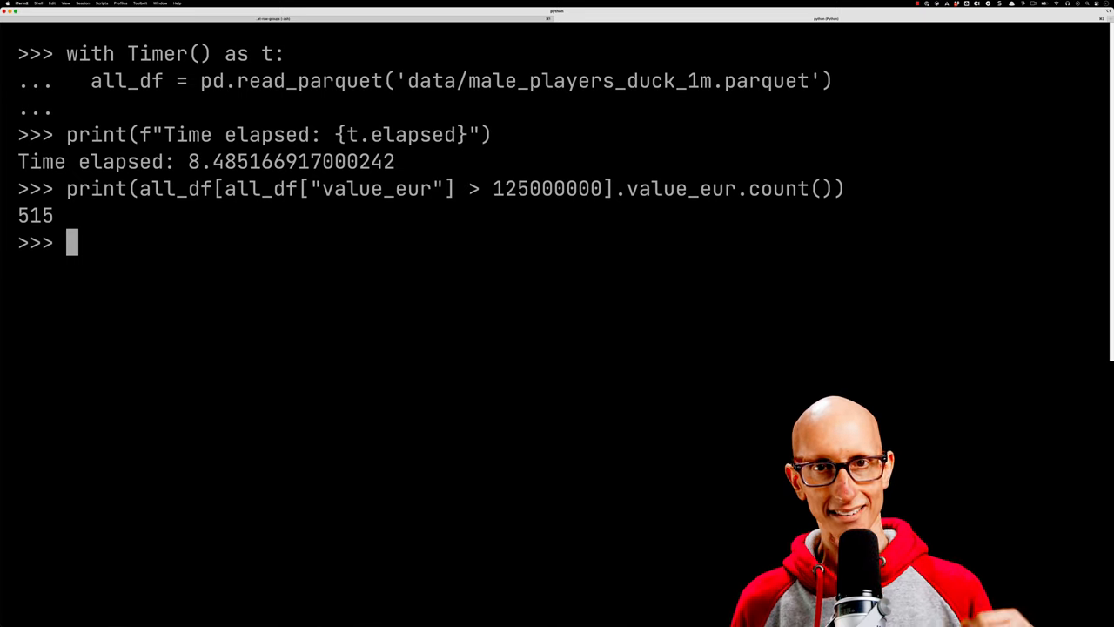
# Step: Time read_parquet restricted to columns=['value_eur'], about 0.78 seconds
pyautogui.hotkey('ctrl', 'l')
pyautogui.write('with Time')
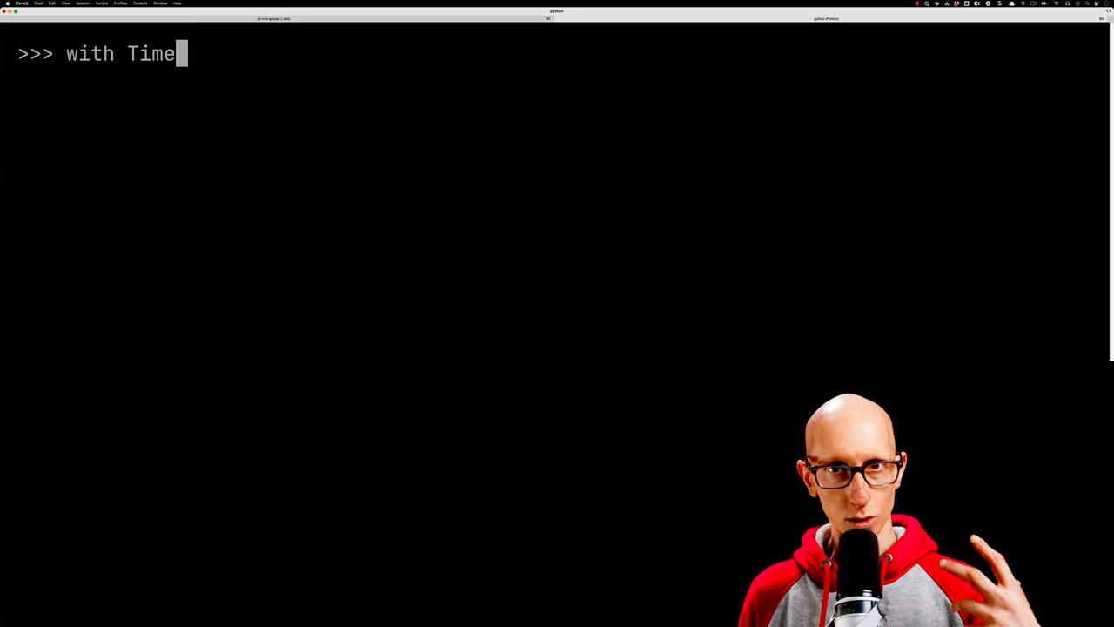
pyautogui.write('r() as t:')
pyautogui.press('Return')
pyautogui.write('all_df = pd.read_parq')
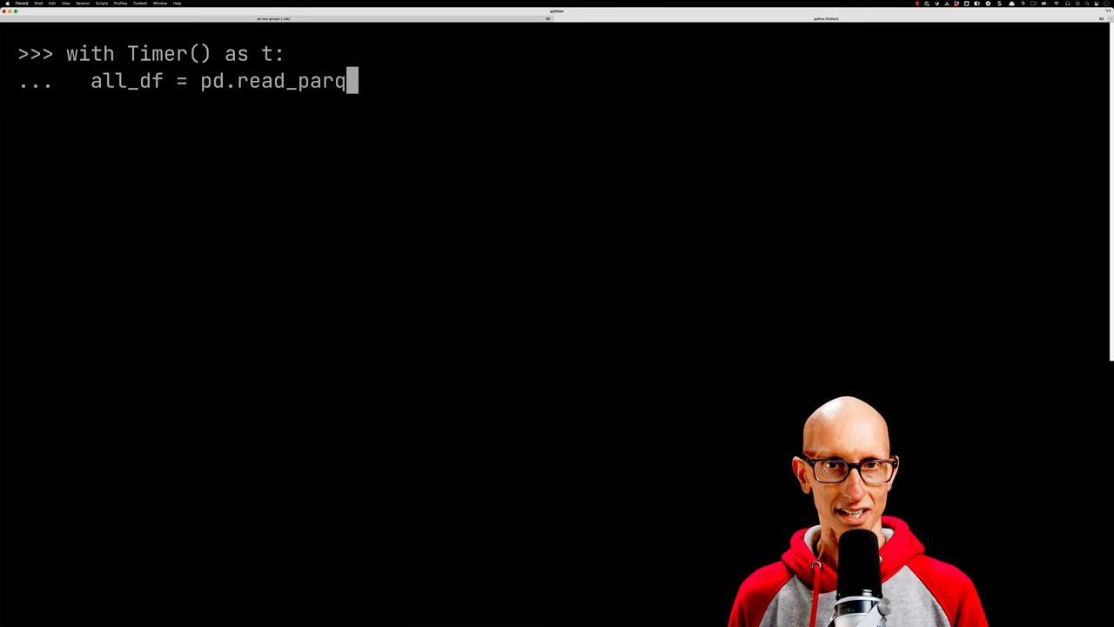
pyautogui.write("uet('data/male_players_duck_1m.parquet")
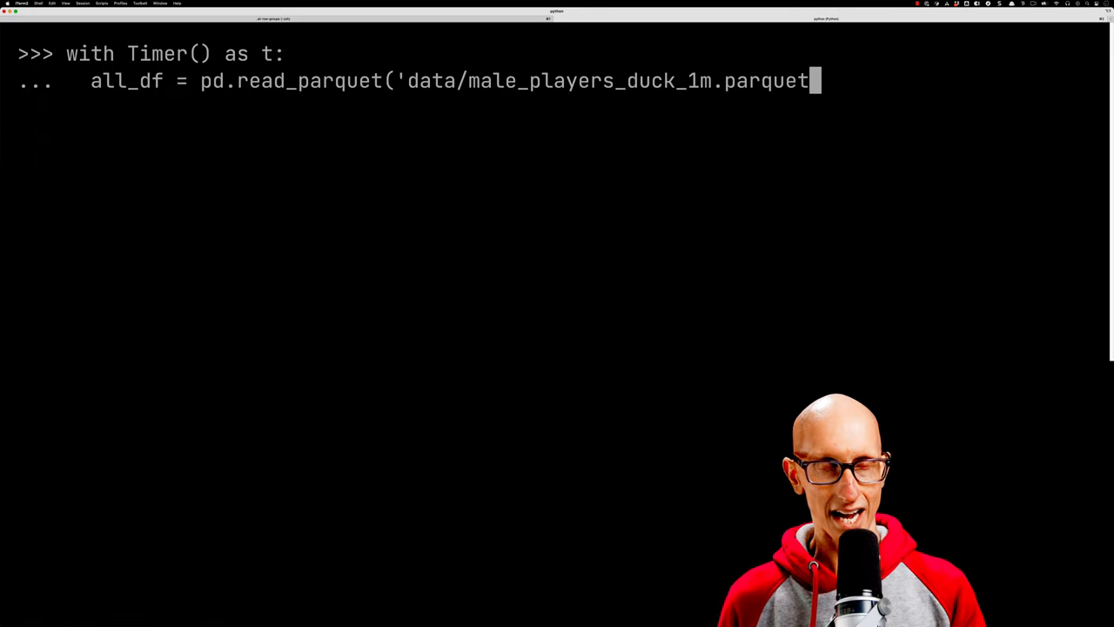
pyautogui.write("',")
pyautogui.press('Return')
pyautogui.write("columns=['value_eur'])")
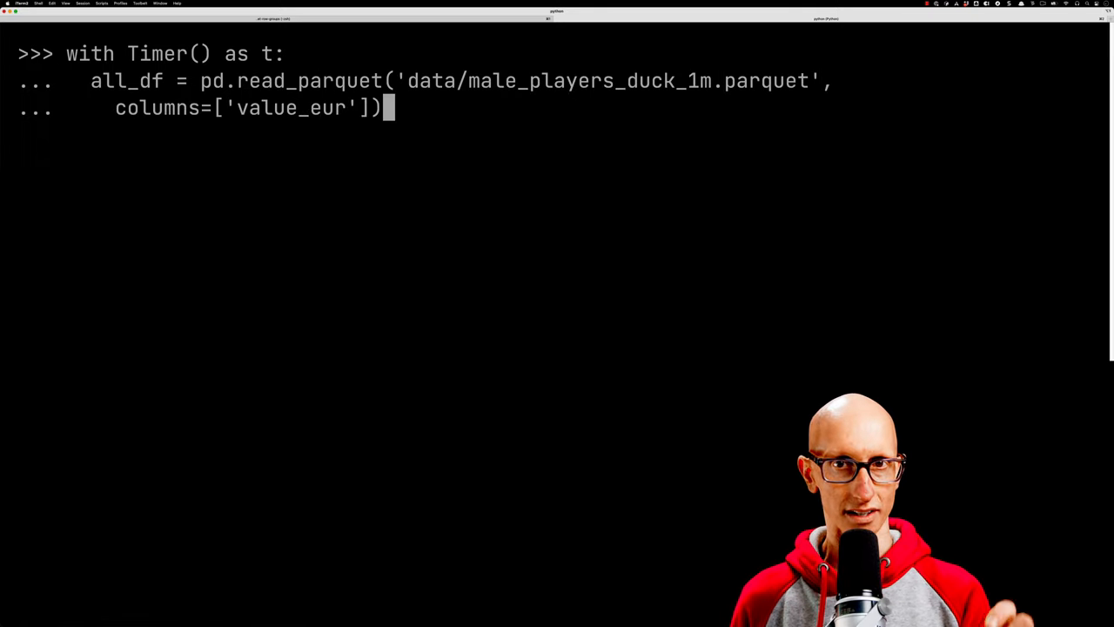
pyautogui.press('Return')
pyautogui.press('Return')
pyautogui.write('print(f"Time el')
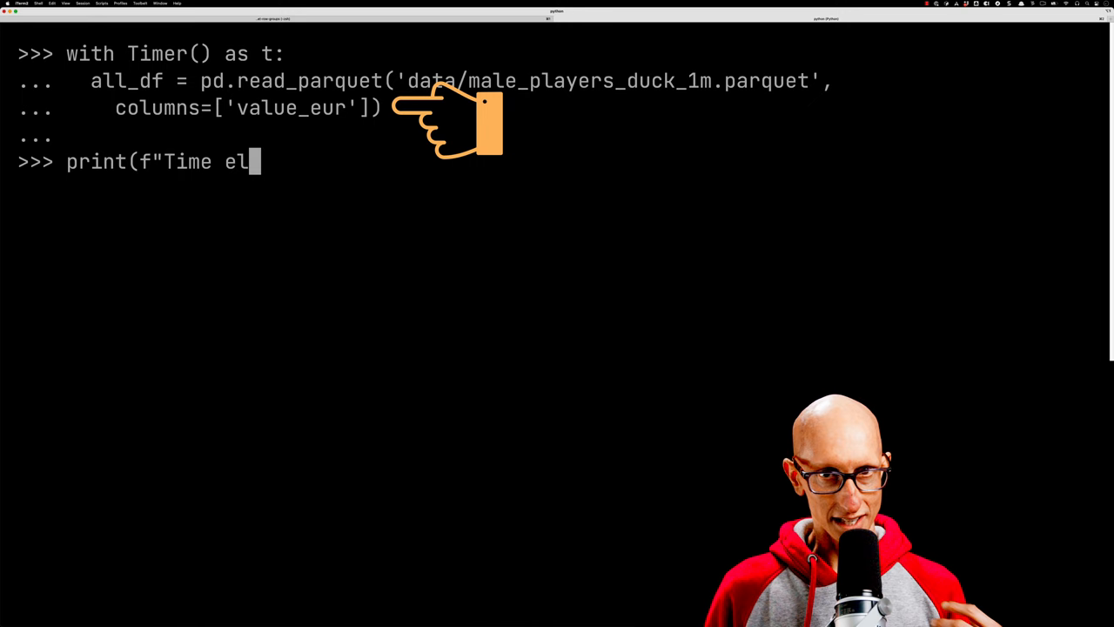
pyautogui.write('apsed: {t.elapsed}")')
pyautogui.press('Return')
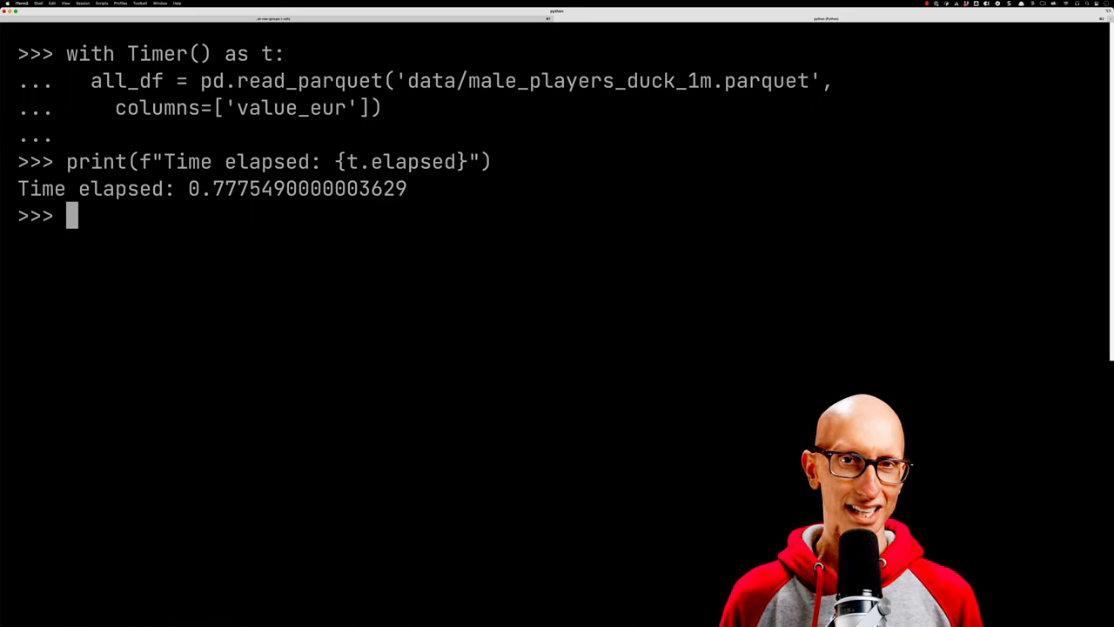
pyautogui.write('print(all_df[all_df["value_eur"]')
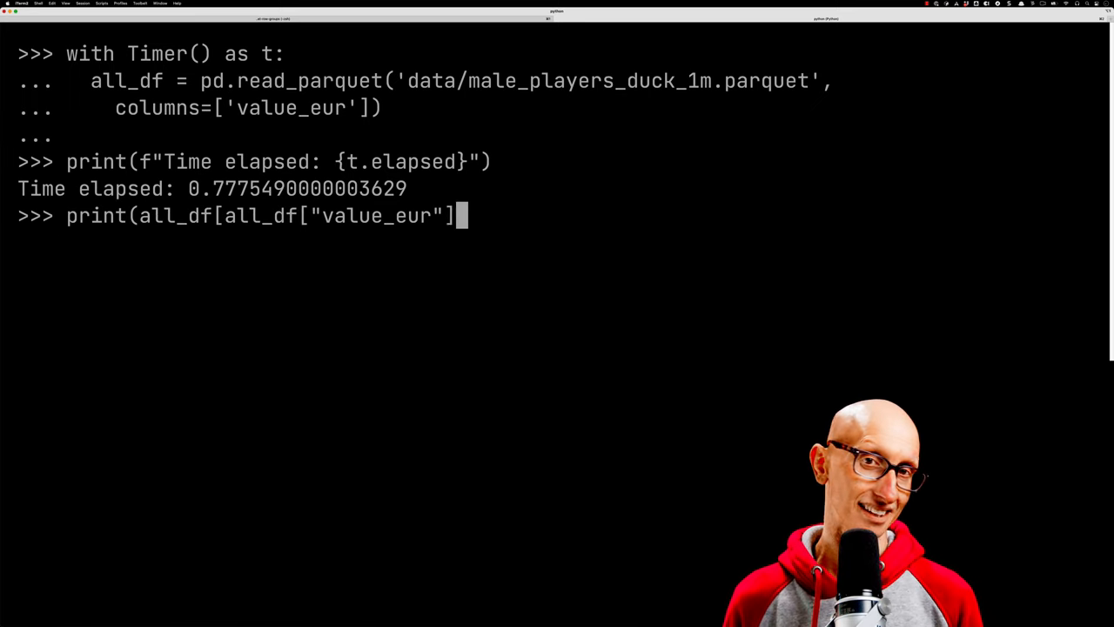
pyautogui.write(' > 125000000].count())')
# Step: Recount players with value_eur above 125,000,000, again 515
pyautogui.press('Return')
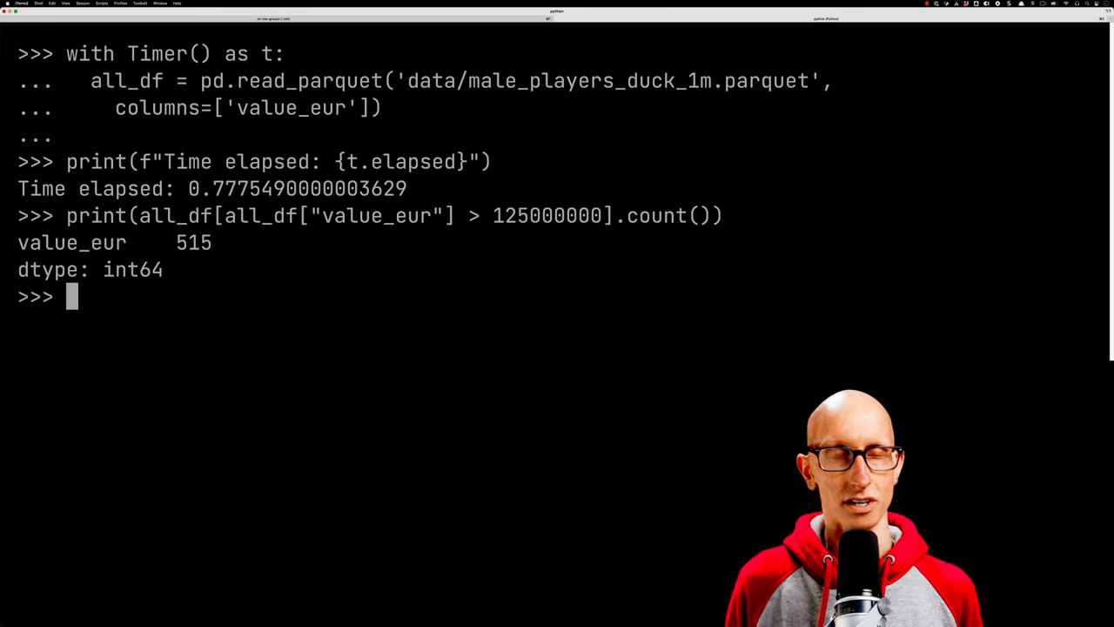
# Step: Import duckdb and create an in-memory connection con
pyautogui.hotkey('ctrl', 'l')
pyautogui.write('import d')
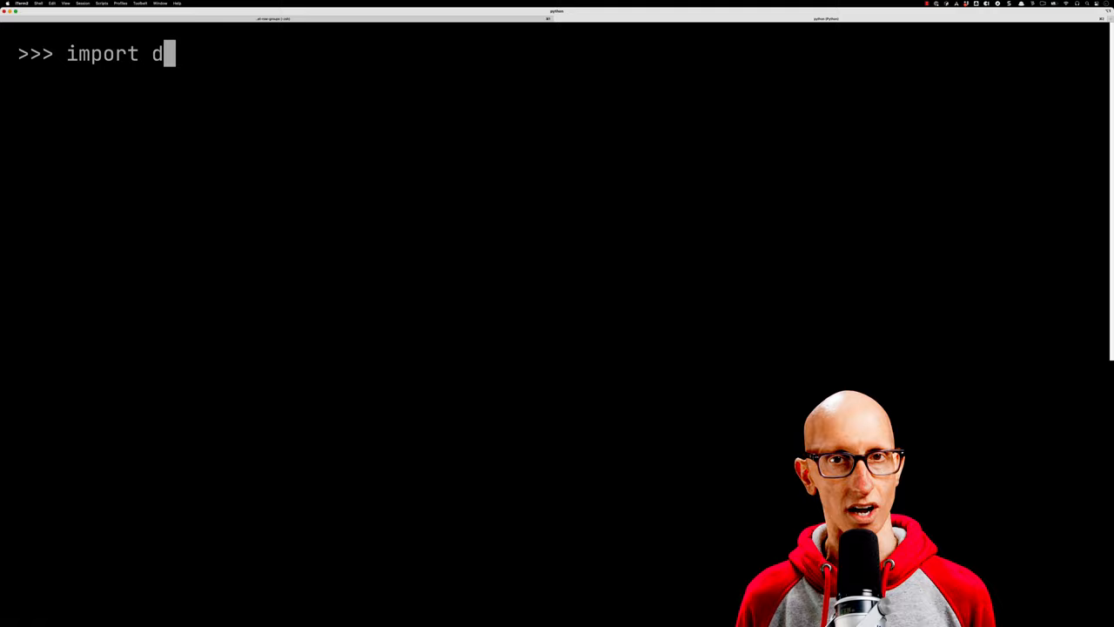
pyautogui.write('uckdb')
pyautogui.press('Return')
pyautogui.write("con = duckdb.connect(database=':memory:')")
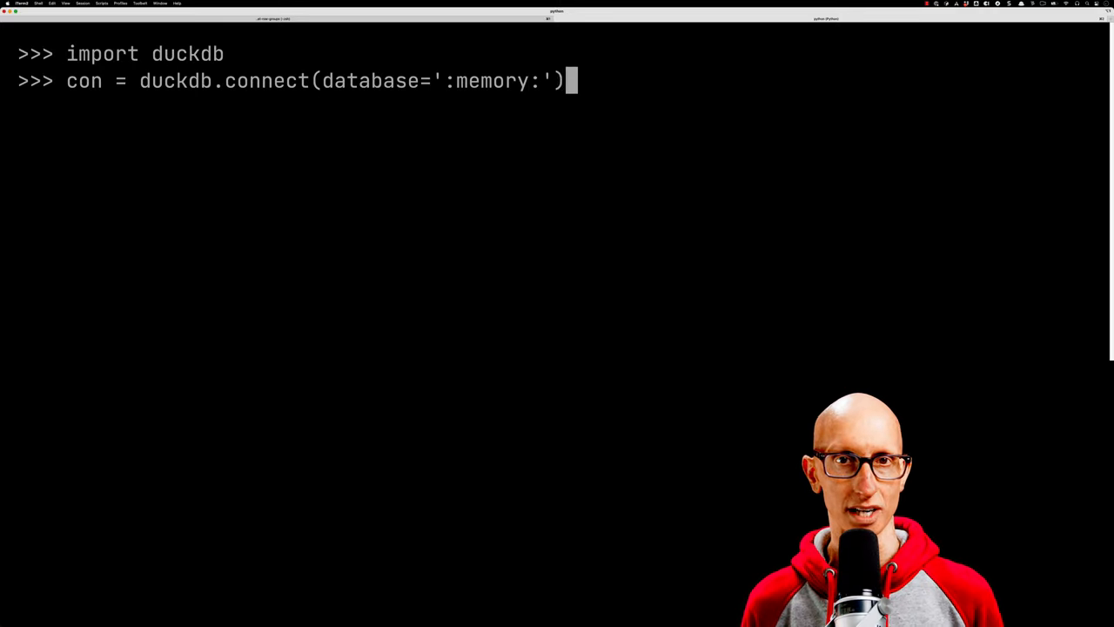
pyautogui.hotkey('ctrl', 'l')
pyautogui.write('avg_salary_query = ')
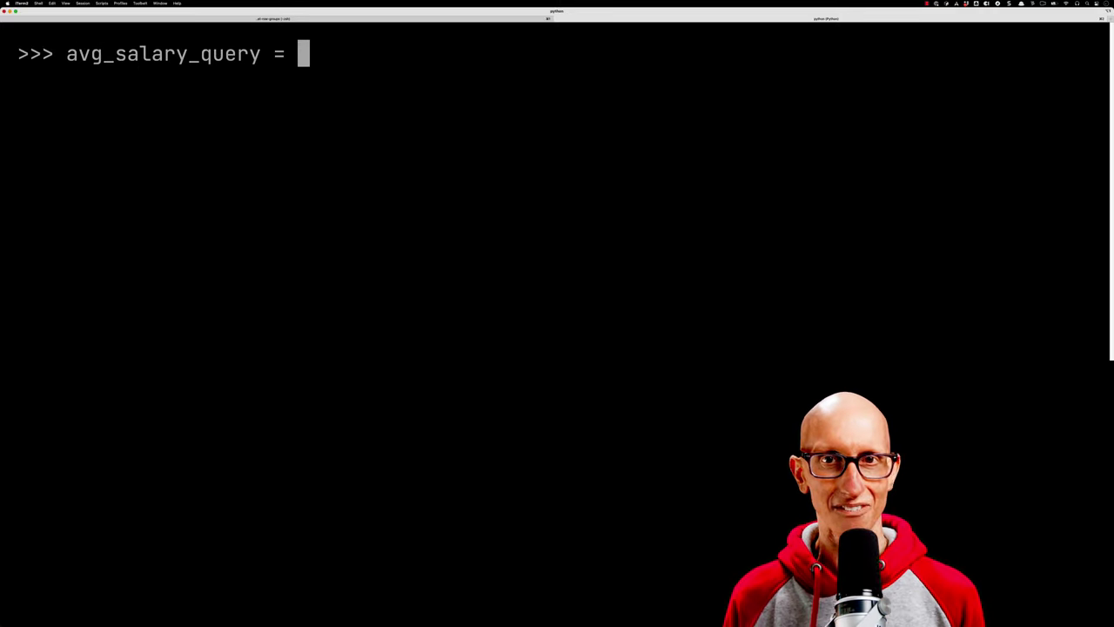
pyautogui.write('"""')
# Step: Define avg_salary_query averaging wage for players with value_eur > 125000000
pyautogui.press('Return')
pyautogui.write('SELECT avg(wage_eur)')
pyautogui.press('Return')
pyautogui.write("FROM 'data/male_play")
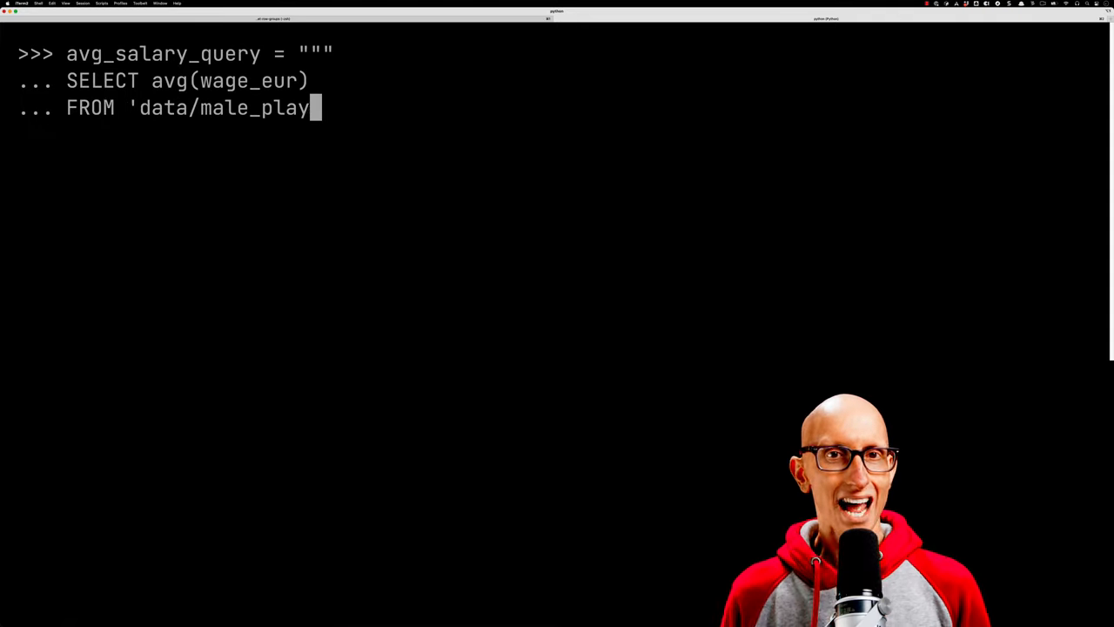
pyautogui.write("ers_duck_1m.parquet'")
pyautogui.press('Return')
pyautogui.write('WHERE value_eur > 125000000')
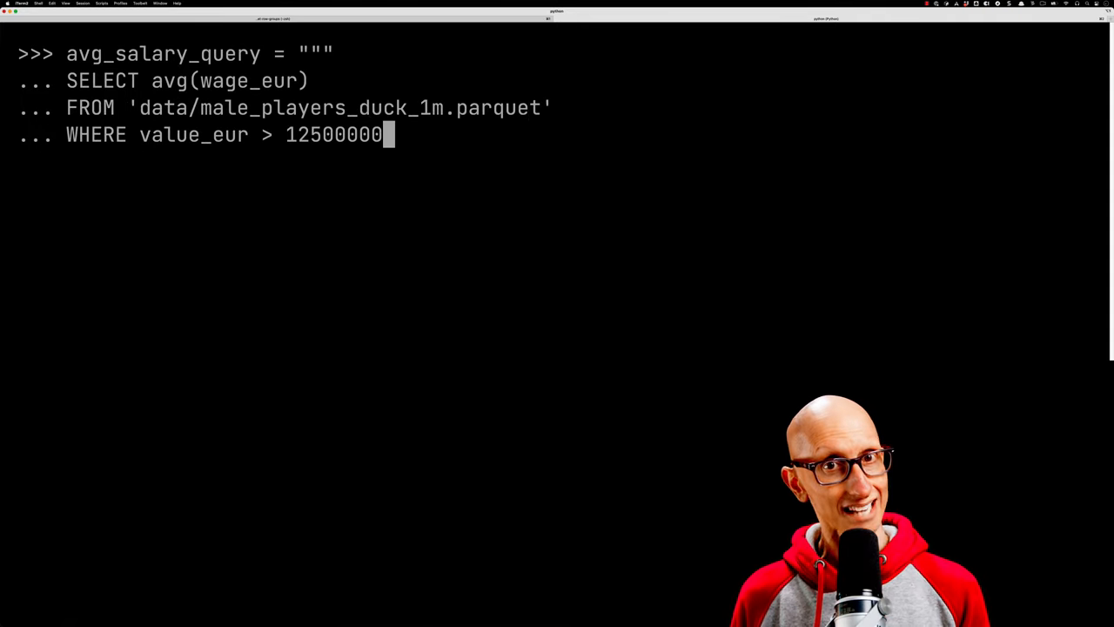
pyautogui.press('Return')
pyautogui.write('""" With Timer() as t:')
# Step: Run the query inside Timer(), about 0.035 s, and print the average 255671.84466
pyautogui.press('Return')
pyautogui.write('df = con.exec')
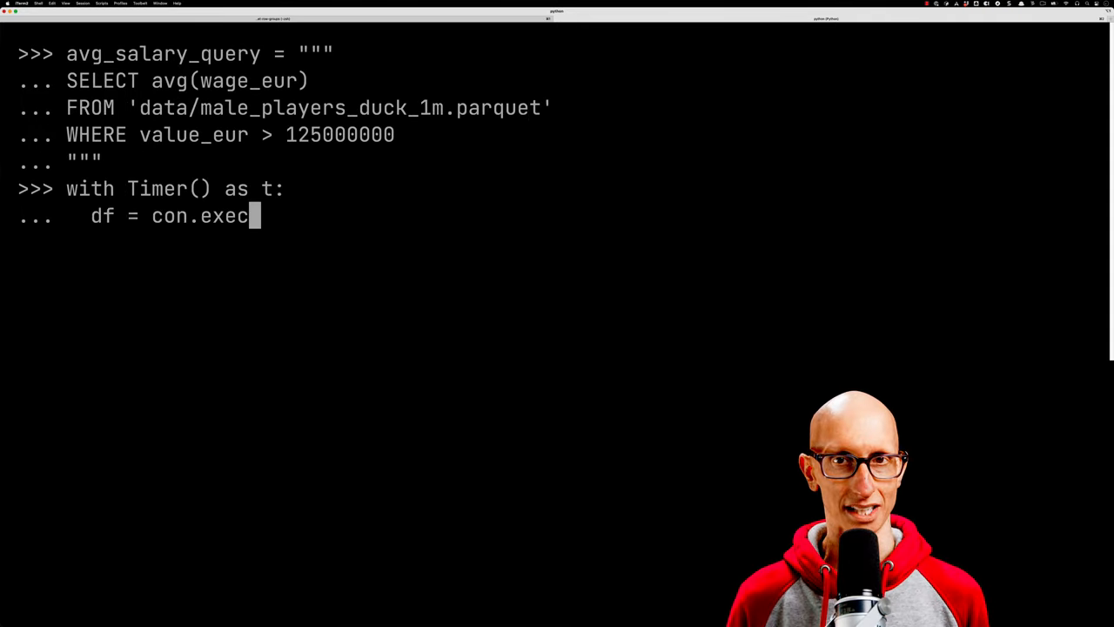
pyautogui.write('ute(avg_salary_query).df()')
pyautogui.press('Return')
pyautogui.press('Return')
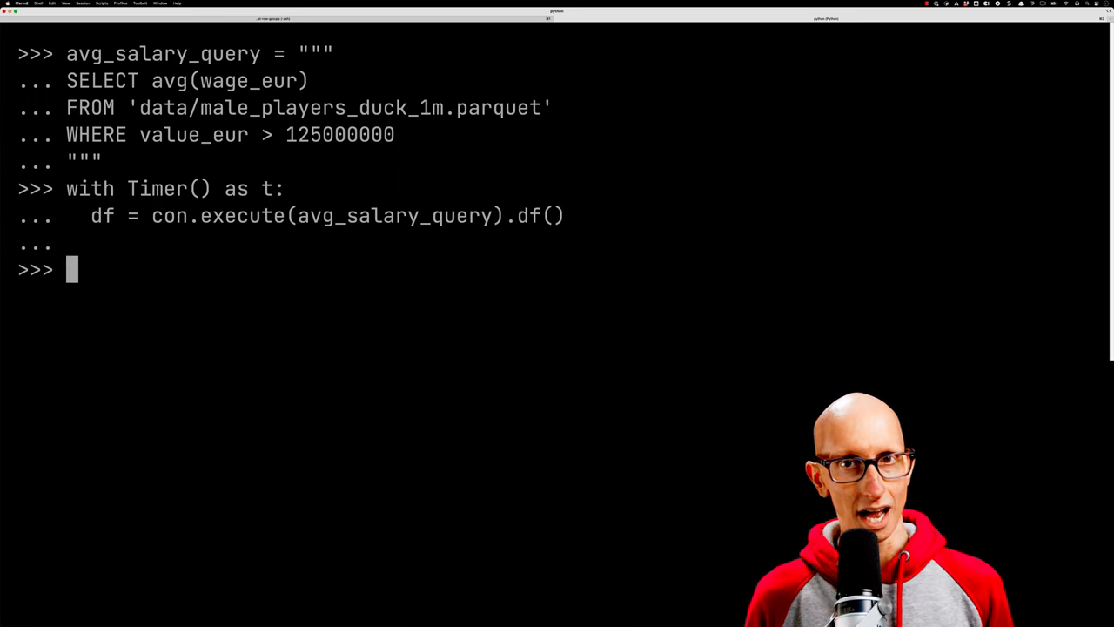
pyautogui.write('print(f"Time elapsed: {t.elapsed}")')
pyautogui.press('Return')
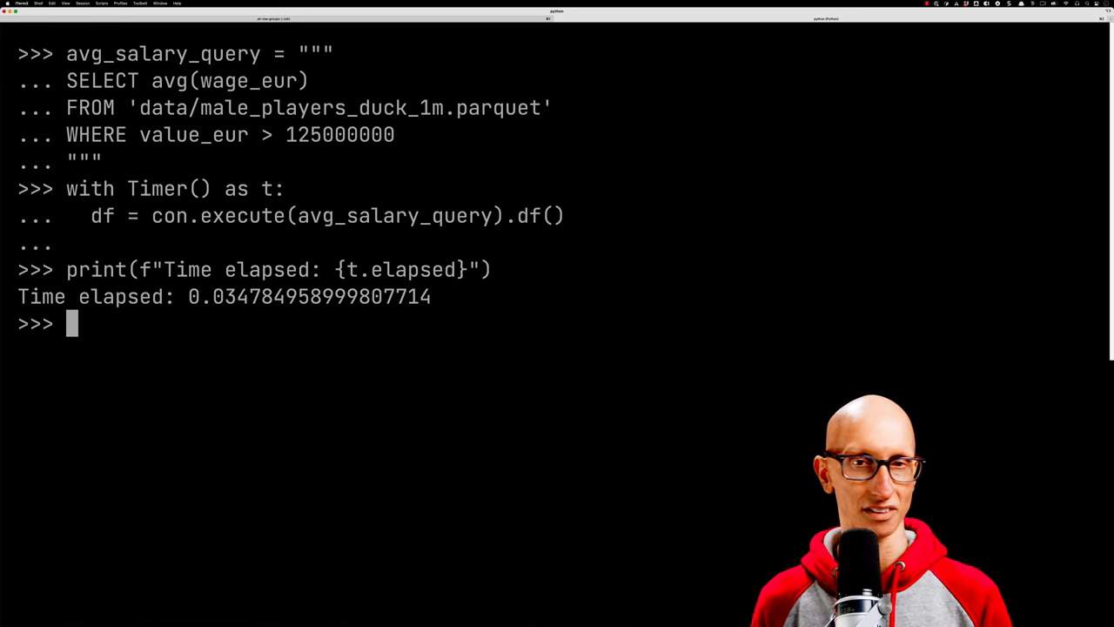
pyautogui.write('print(df.to_string(index=False))')
pyautogui.press('Return')
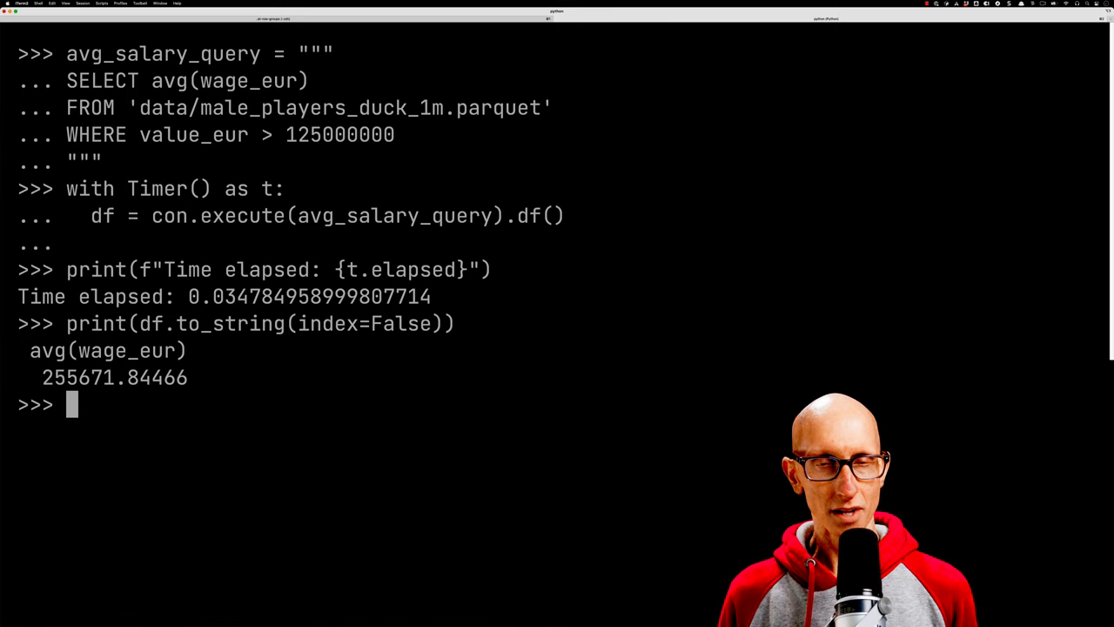
# Step: Paste and define the query_plan helper function
pyautogui.hotkey('ctrl', 'l')
pyautogui.write('def query_plan(query):     con.execute("SET explain_output=\'all\';")     return {         key: value         for key,value in con.execute(f"EXPLAIN {query}").fetchall()     }')
pyautogui.press('Return')
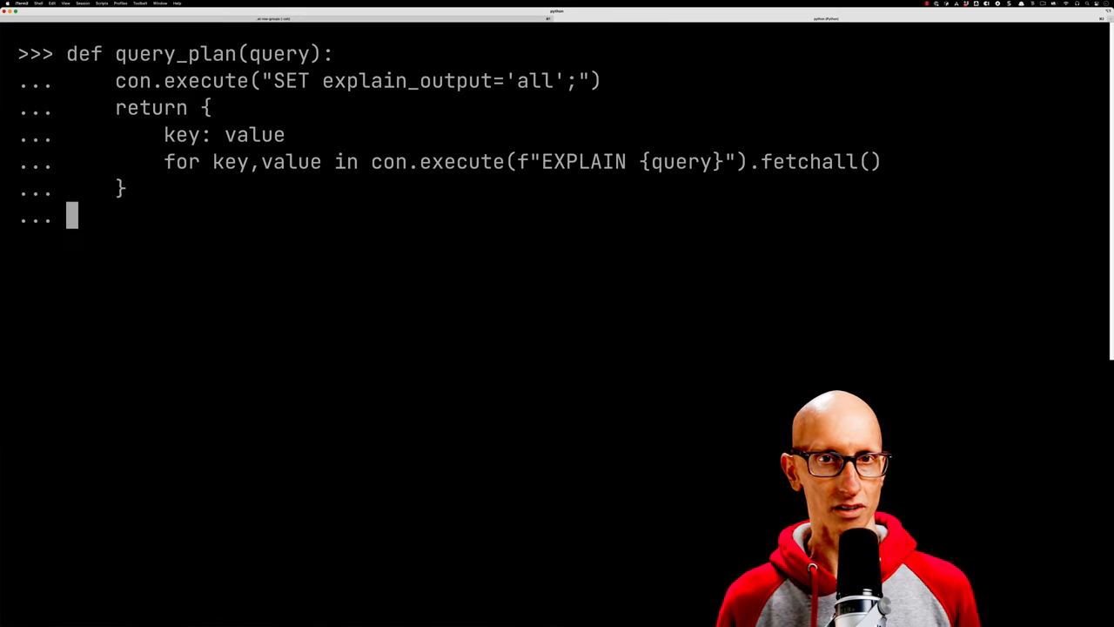
pyautogui.press('Return')
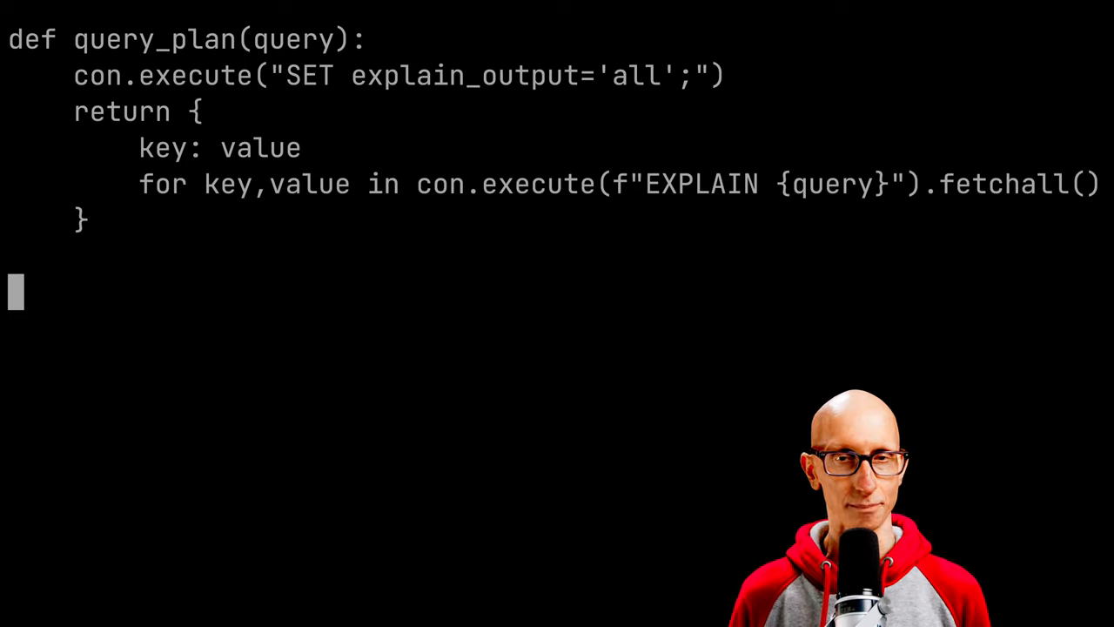
pyautogui.write('plans = quer')
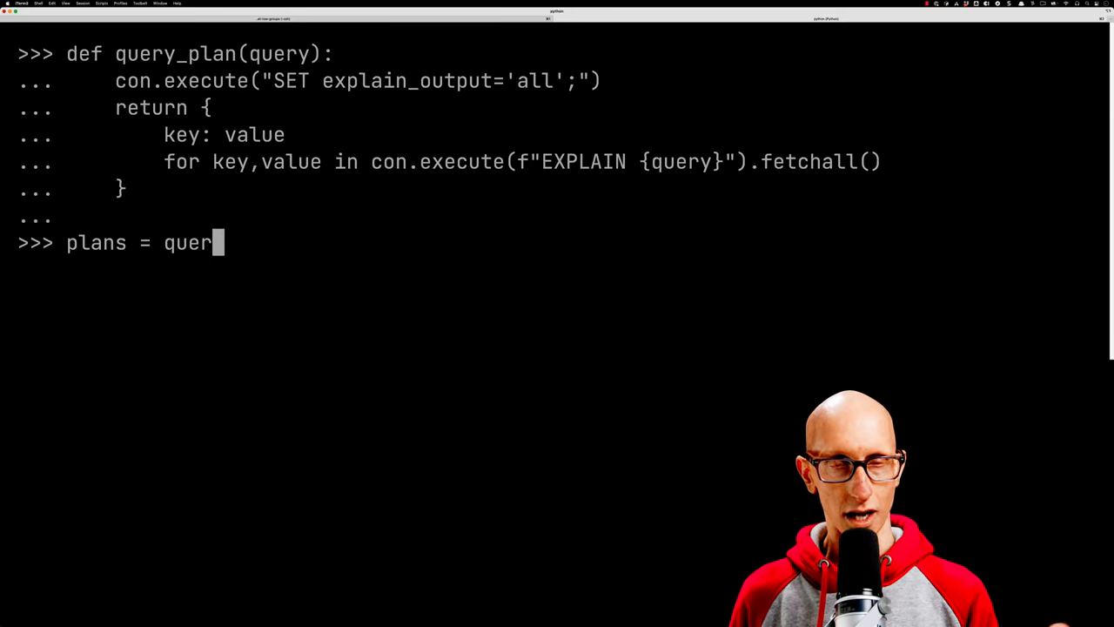
pyautogui.write('y_plan(avg_salary_query)')
# Step: Compute plans = query_plan(avg_salary_query) and list keys logical_plan, logical_opt, physical_plan
pyautogui.press('Return')
pyautogui.write('plans.')
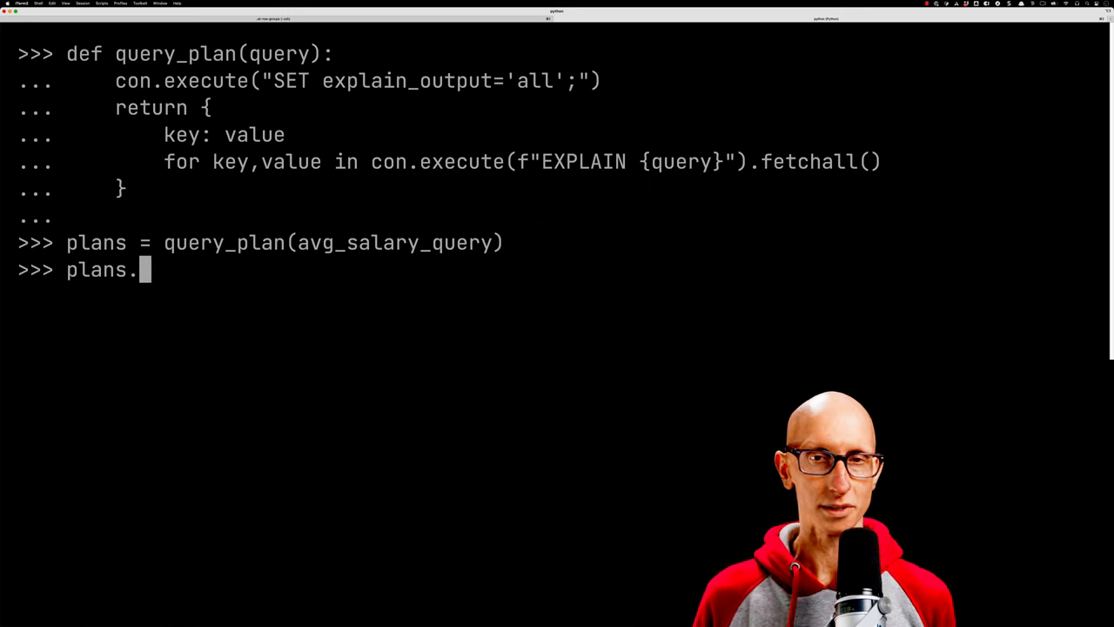
pyautogui.write('keys()')
pyautogui.press('Return')
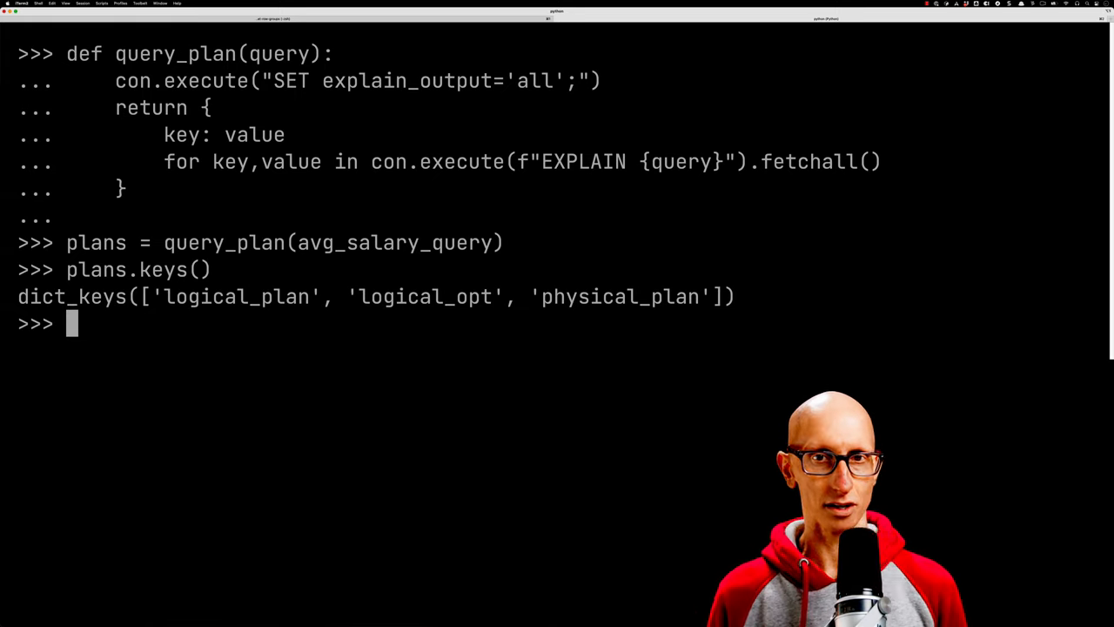
pyautogui.hotkey('ctrl', 'l')
pyautogui.write('print(fr"{plans[')
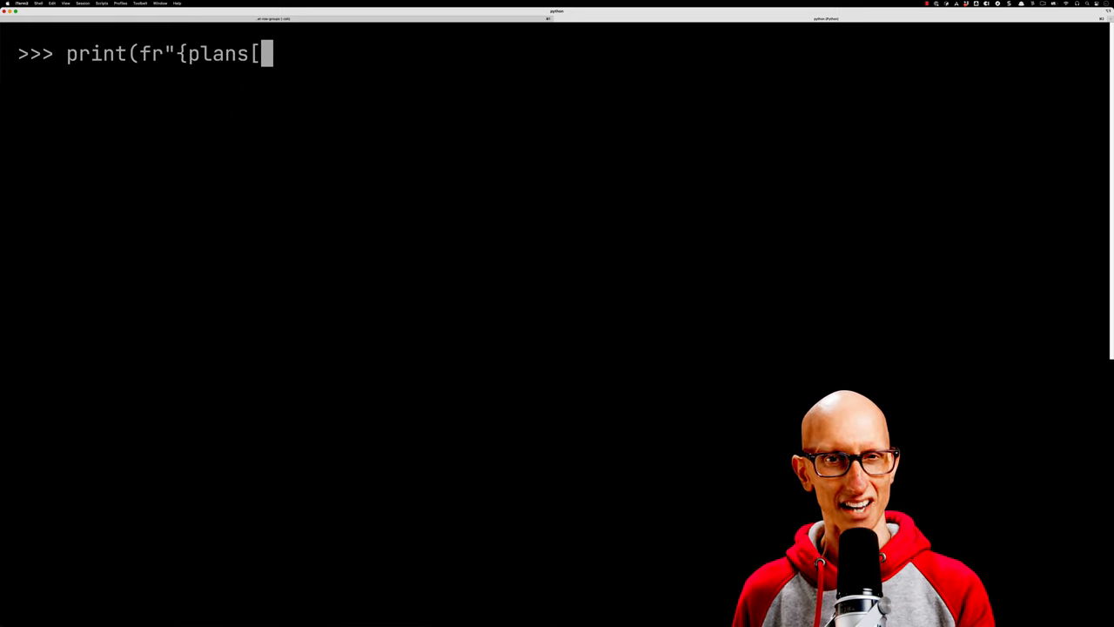
pyautogui.write('\'logical_plan\']}")')
# Step: Print plans['logical_plan'], showing FILTER value_eur > 125000000 above PARQUET_SCAN
pyautogui.press('Return')
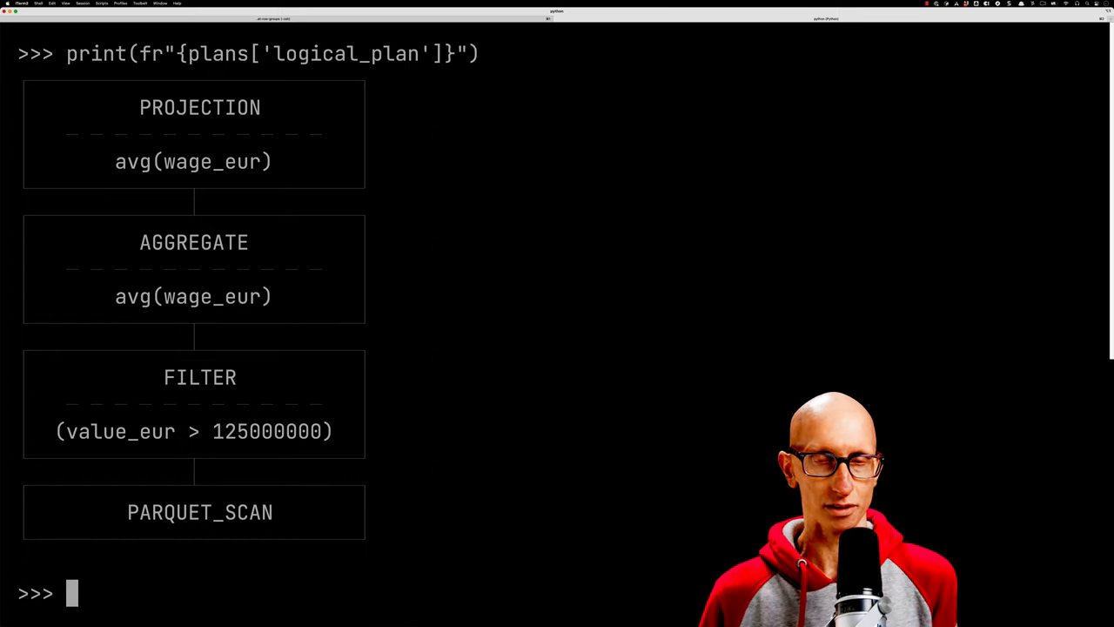
# Step: Print plans['physical_plan'], with the value_eur filter pushed into the Parquet scan
pyautogui.hotkey('ctrl', 'l')
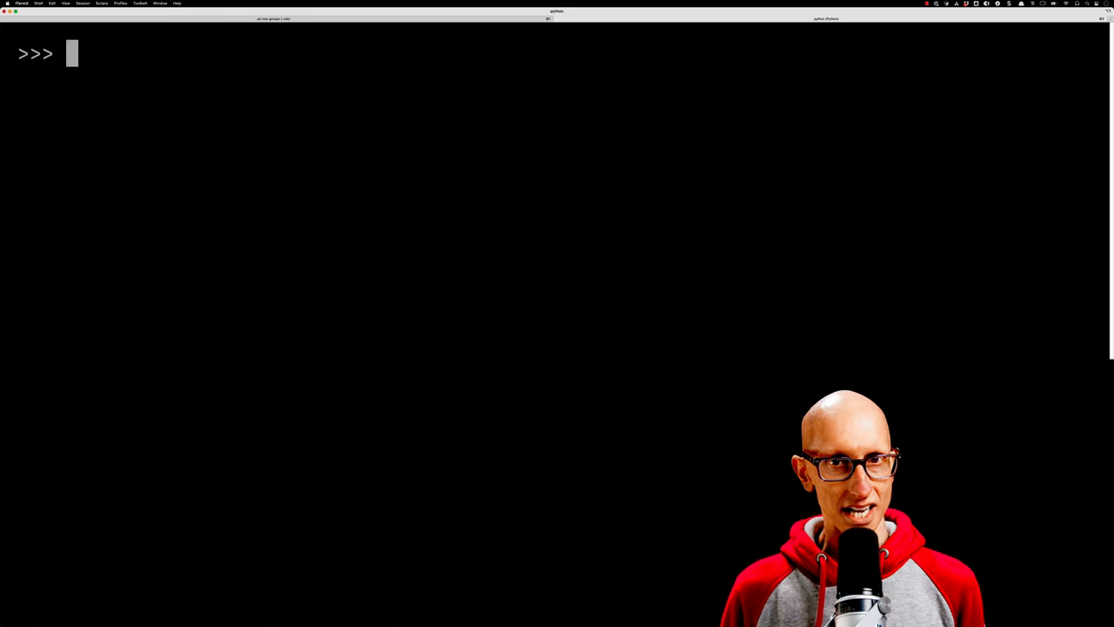
pyautogui.write('print(fr"{plans[\'physical_pl')
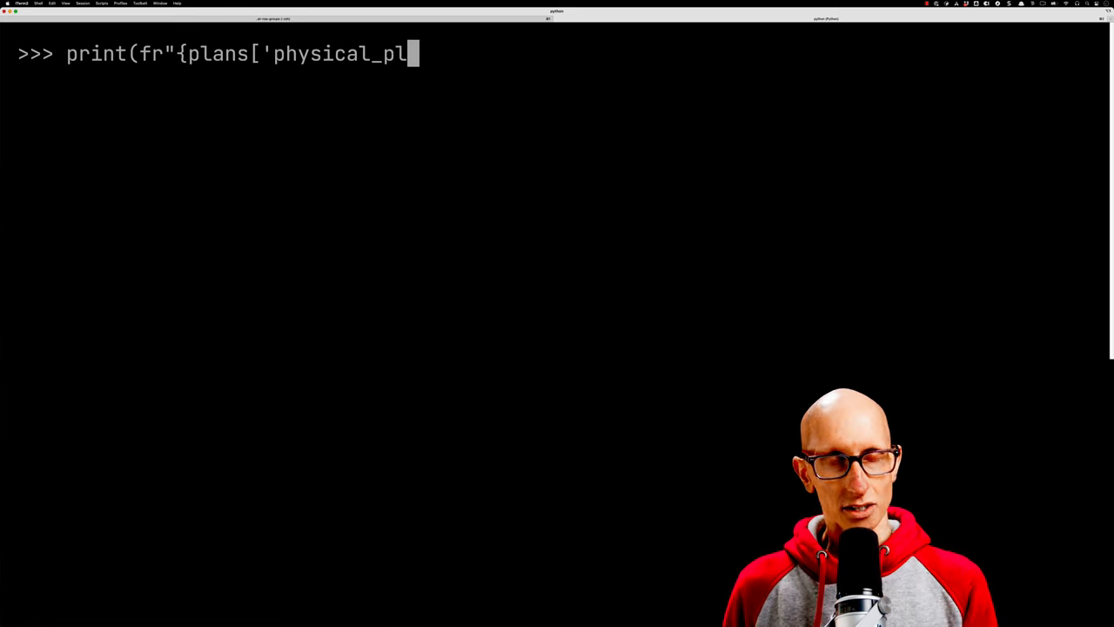
pyautogui.write('an\']}")')
pyautogui.press('Return')
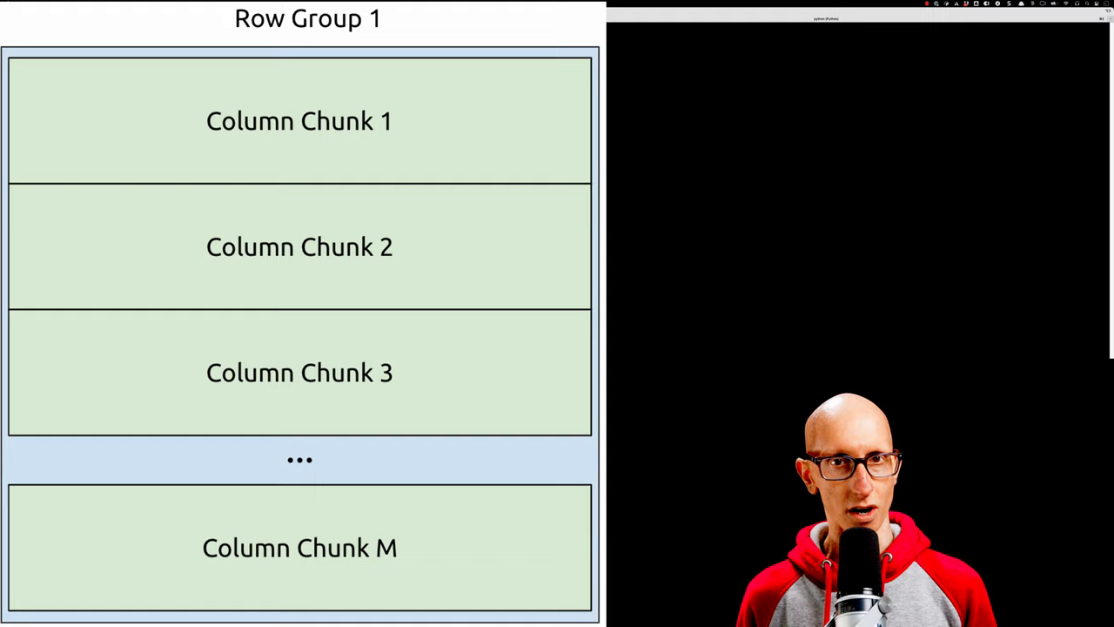
pyautogui.write('metadat')
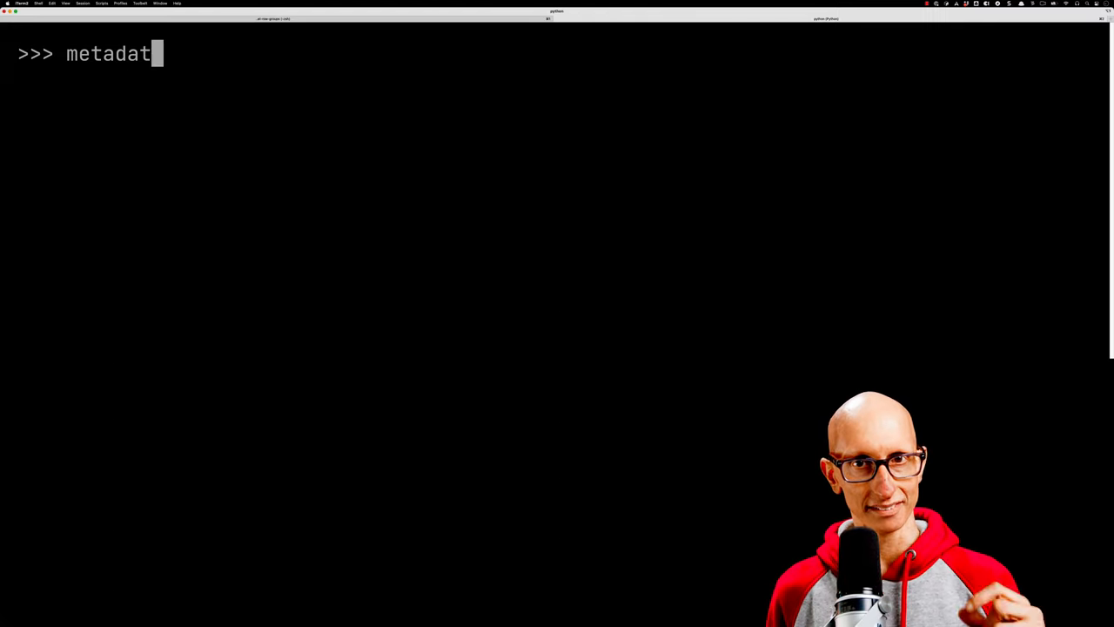
pyautogui.write('a_query = """ ... SE')
pyautogui.write('LECT row_group_id,')
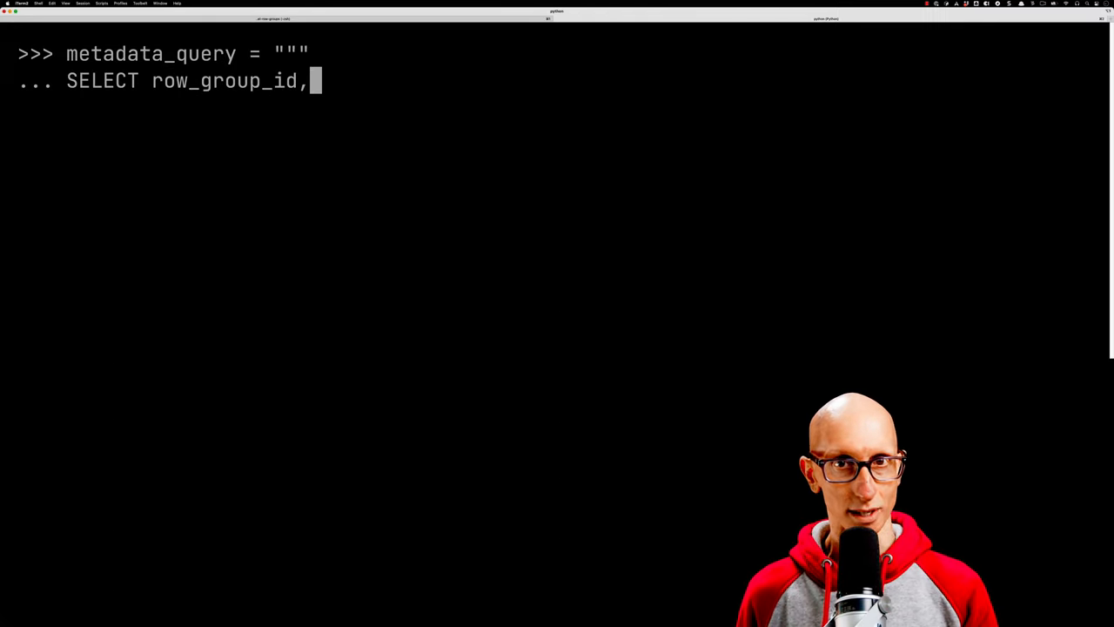
pyautogui.write(' stats_min, stats_max, num_values')
# Step: Define metadata_query over parquet_metadata() filtered to the value_eur column
pyautogui.press('Return')
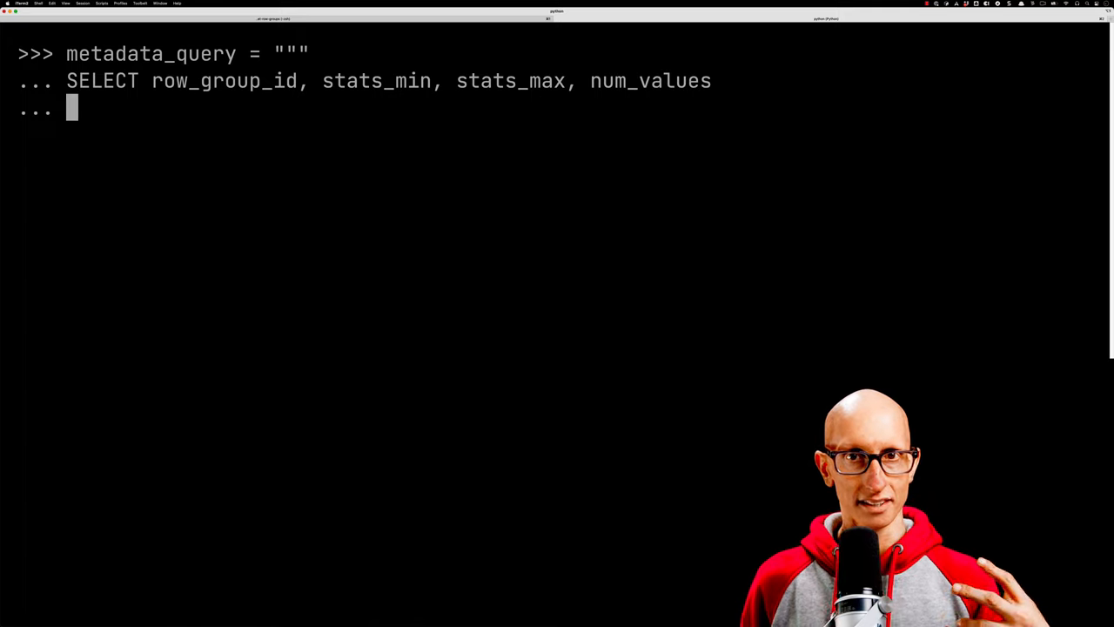
pyautogui.write("FROM parquet_metadata('data/male_playe")
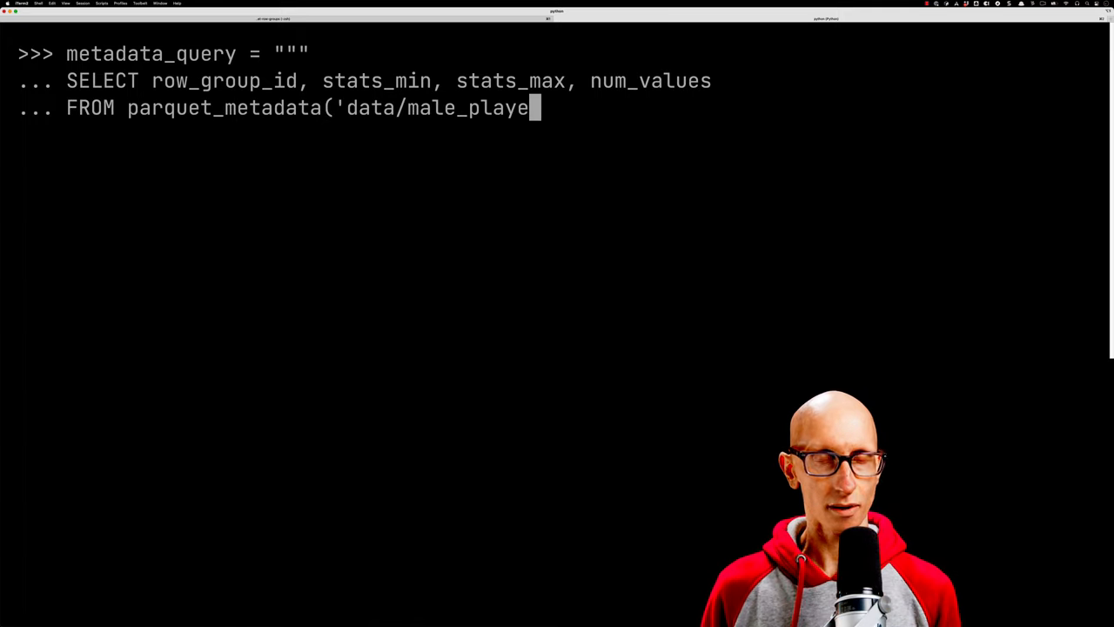
pyautogui.write("rs_duck_1m.parquet')")
pyautogui.press('Return')
pyautogui.write('WHERE path_i')
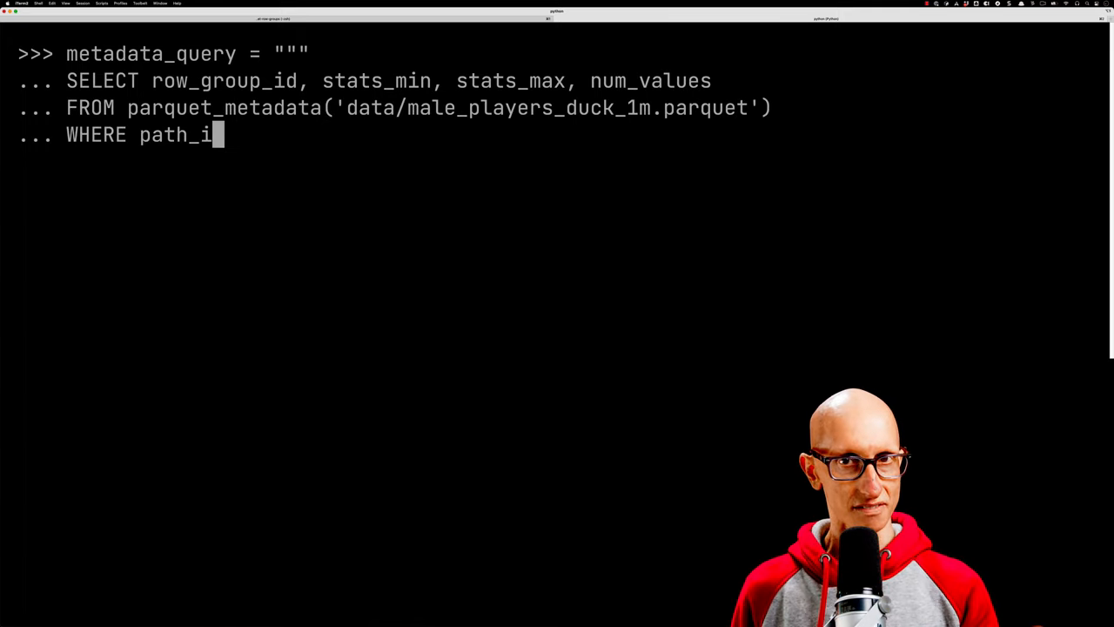
pyautogui.write("n_schema = 'value_eur'")
pyautogui.press('Return')
pyautogui.write('"""')
pyautogui.press('Return')
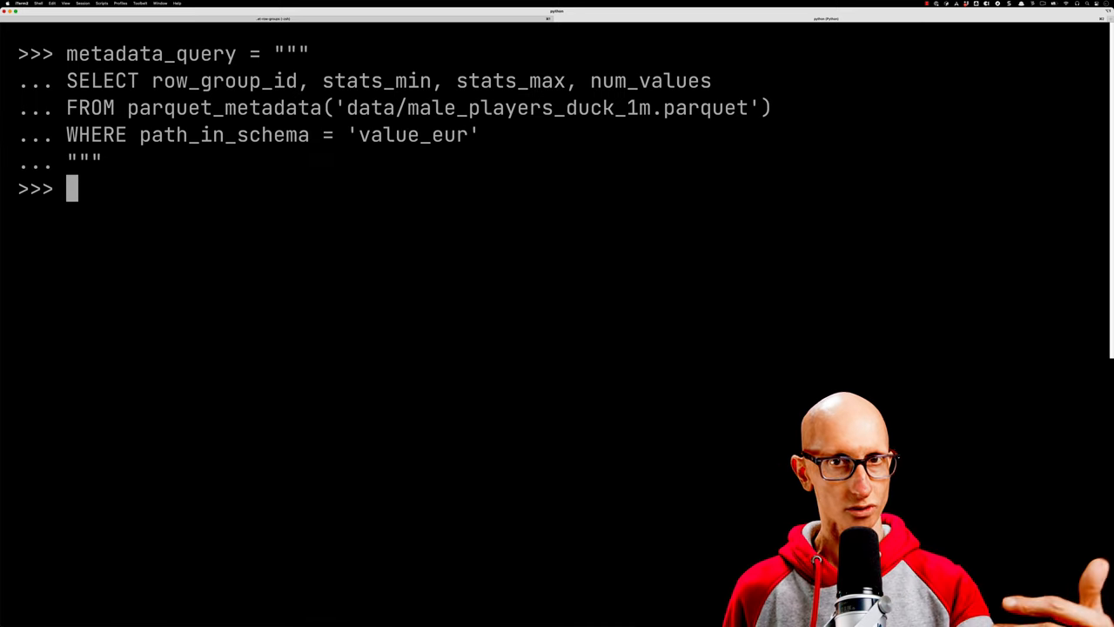
pyautogui.write('df = con.execute(m')
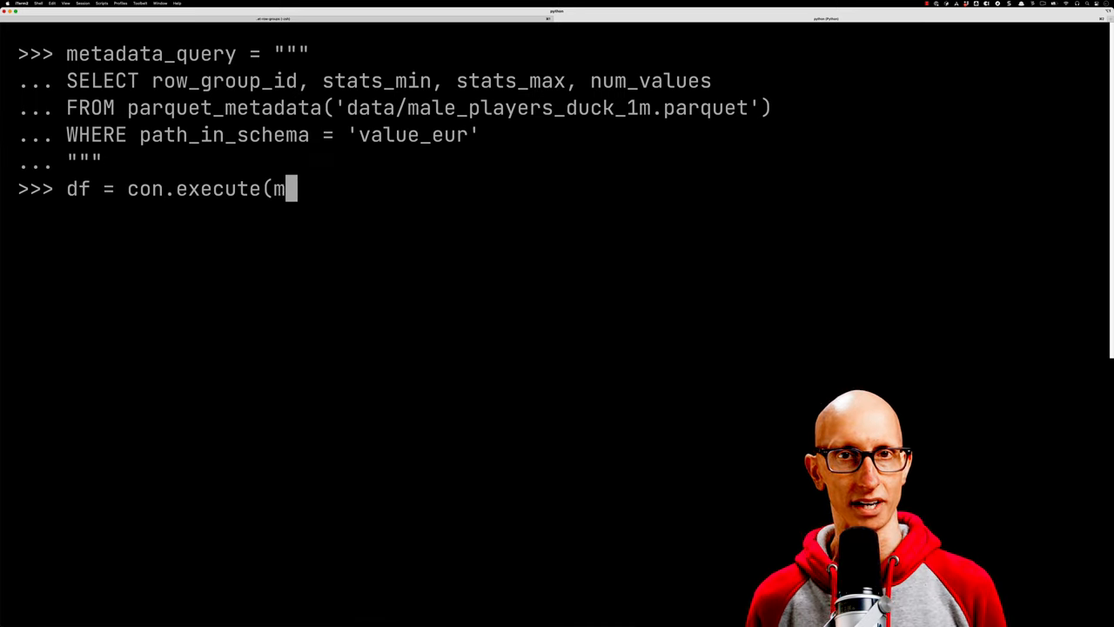
pyautogui.write('etadata_query).df()')
# Step: Run metadata_query and print per-row-group min, max and value counts for value_eur
pyautogui.press('Return')
pyautogui.write('print(df.to_string(index=Fal')
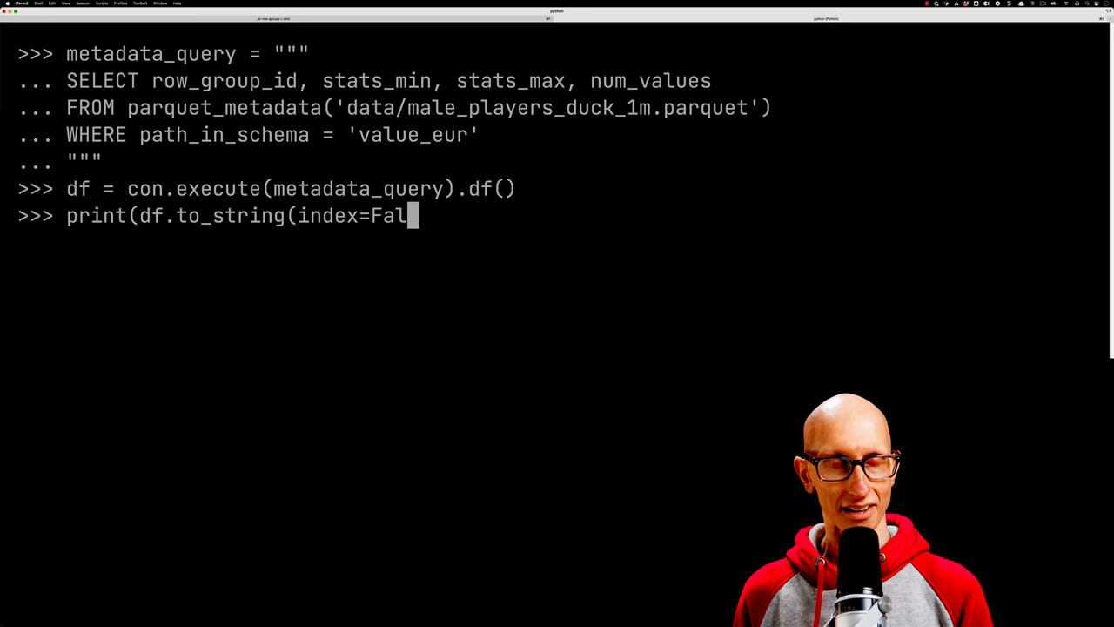
pyautogui.write('se))')
pyautogui.press('Return')
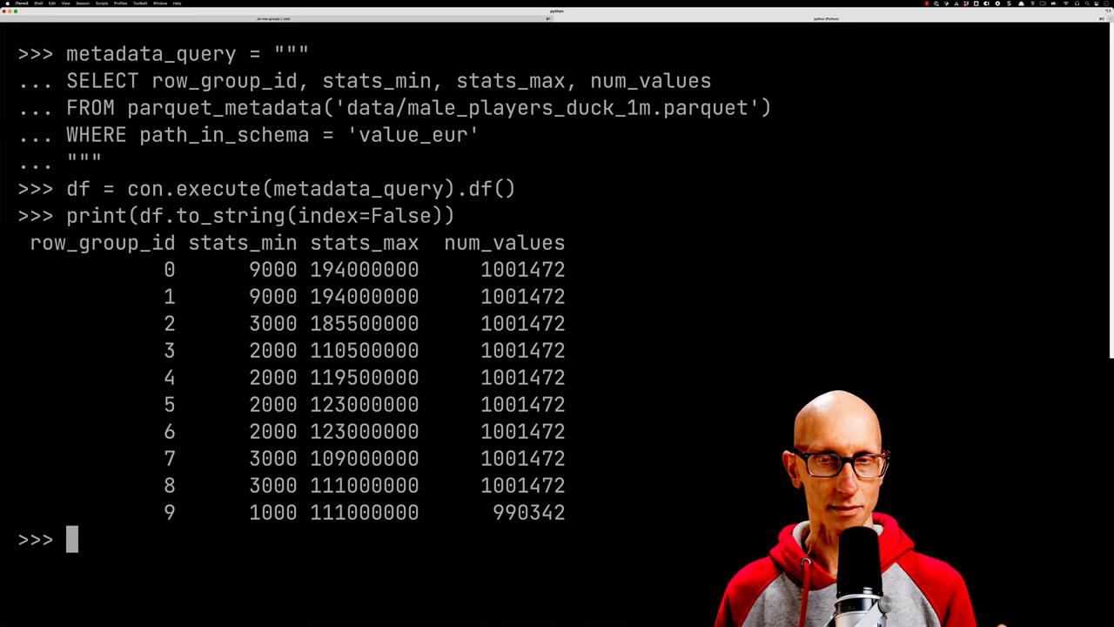